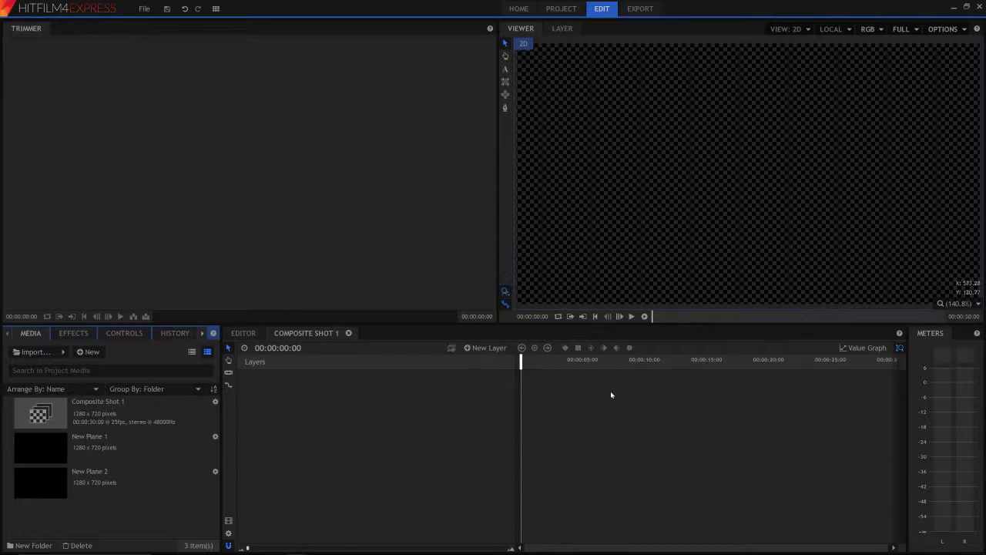
Delete the unused New Plane 1 and New Plane 2 from the Media panel
left_click(108, 443)
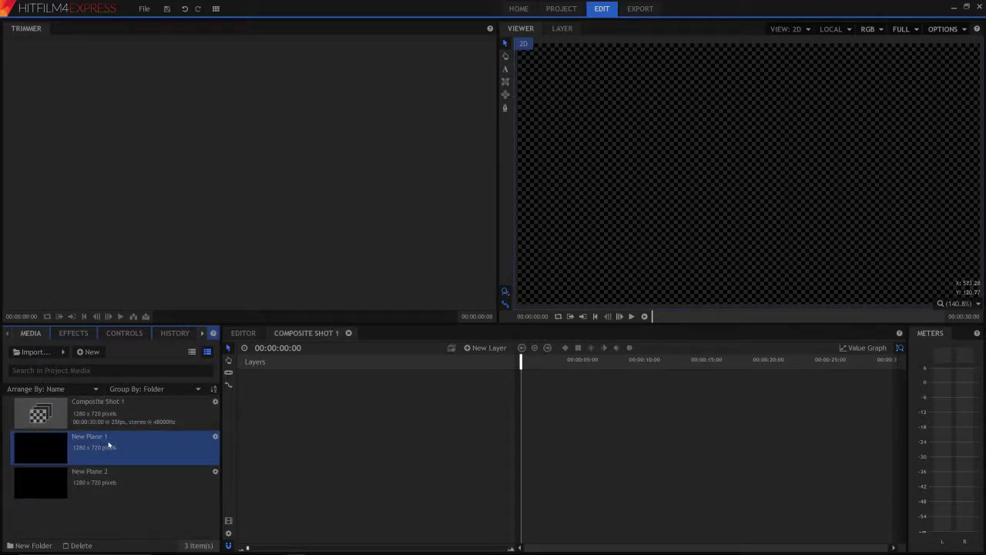
key("Delete")
left_click(95, 455)
key("Delete")
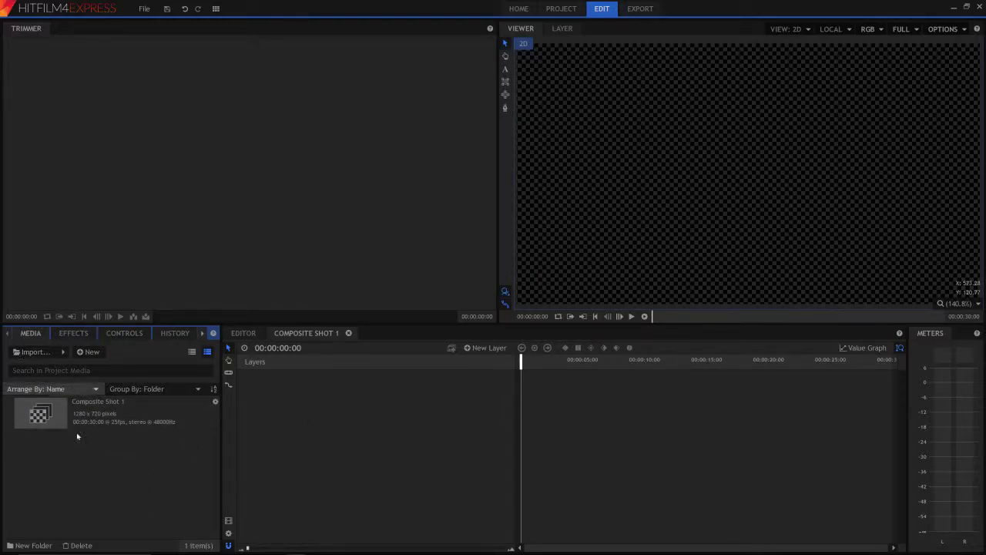
Bring up the Effects list and adjust its search filter
left_click(73, 332)
double_click(20, 351)
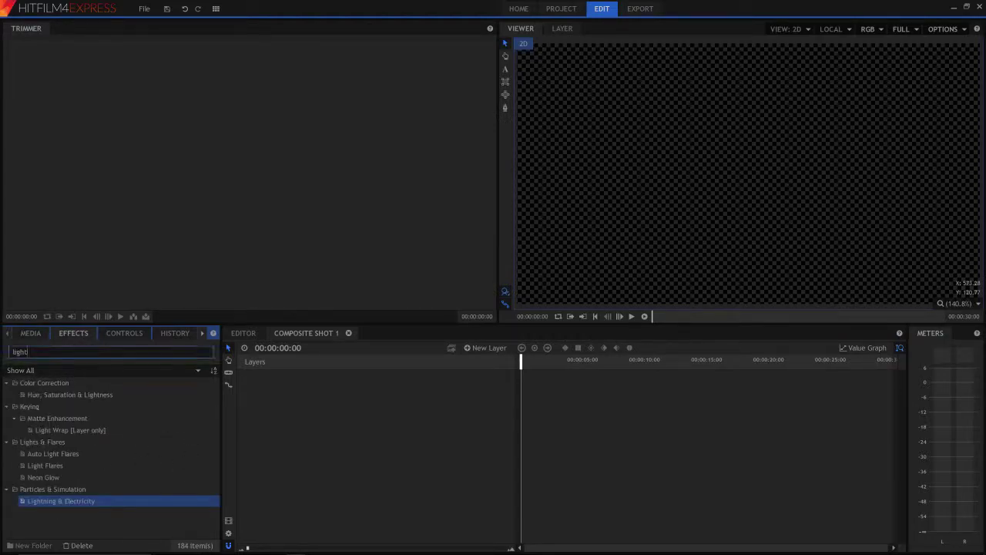
left_click(23, 352)
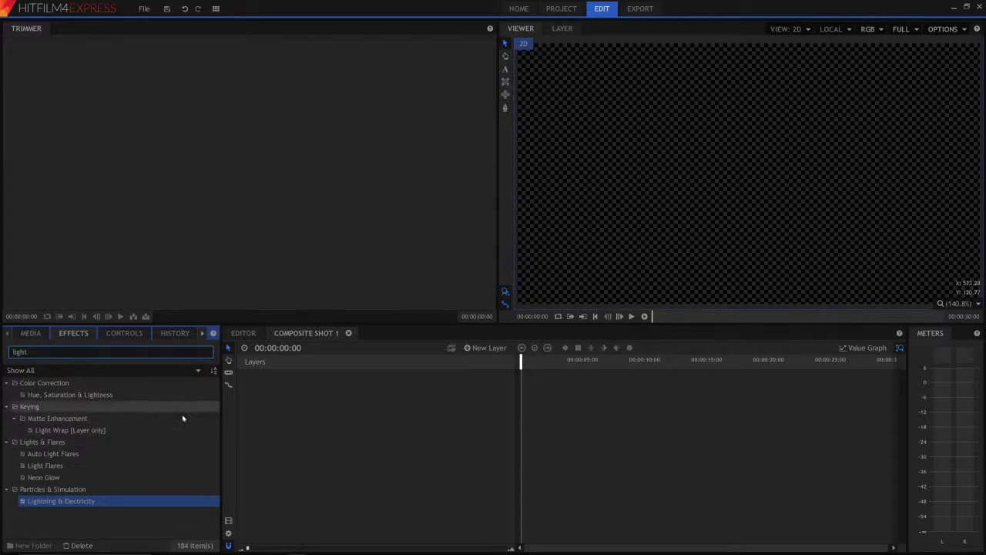
left_click_drag(90, 501, 544, 359)
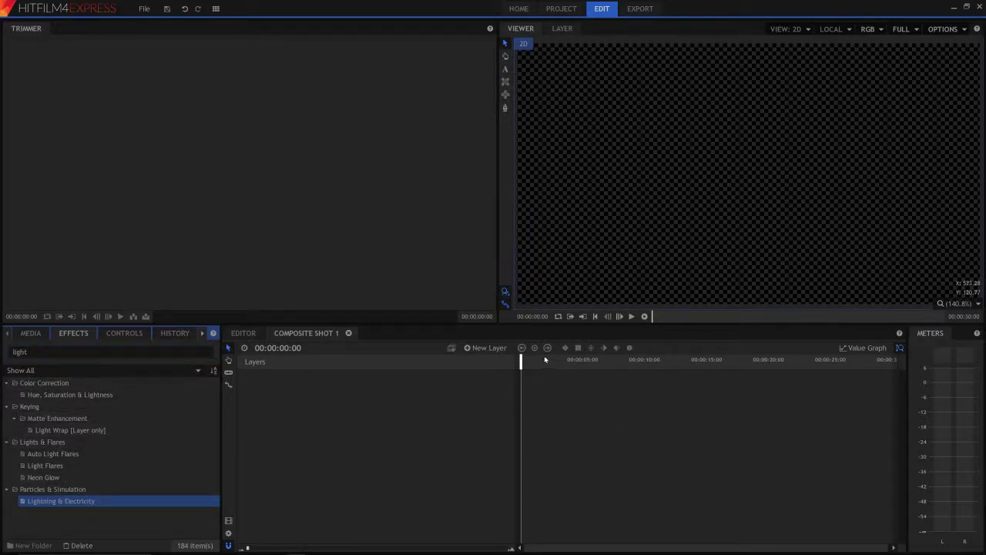
Add a new plane layer named 'Lightning' to Composite Shot 1
left_click(486, 347)
left_click(477, 359)
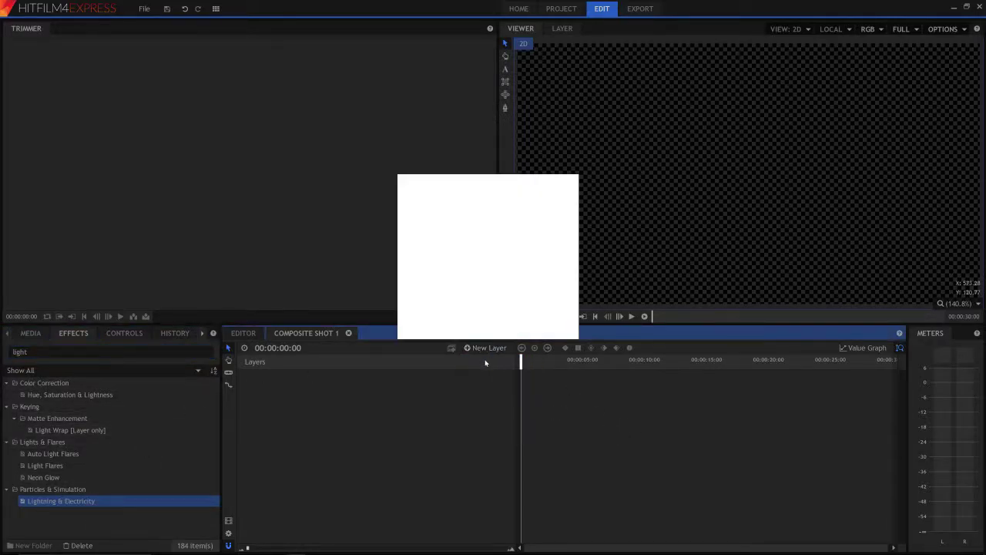
type("L")
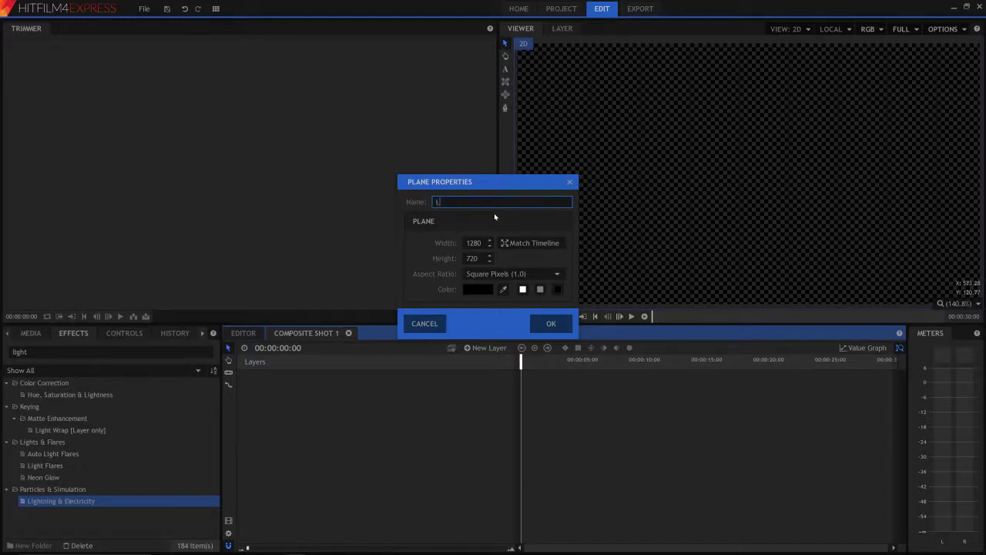
type("ightning")
left_click(555, 322)
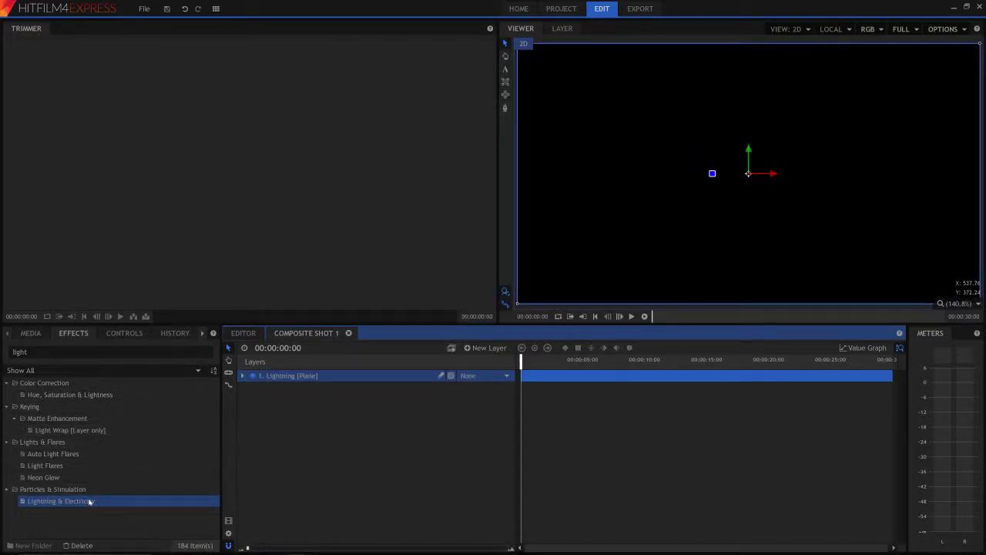
Apply Lightning & Electricity to the Lightning plane and reposition the bolt's start and end points to shorten it
left_click_drag(90, 501, 270, 375)
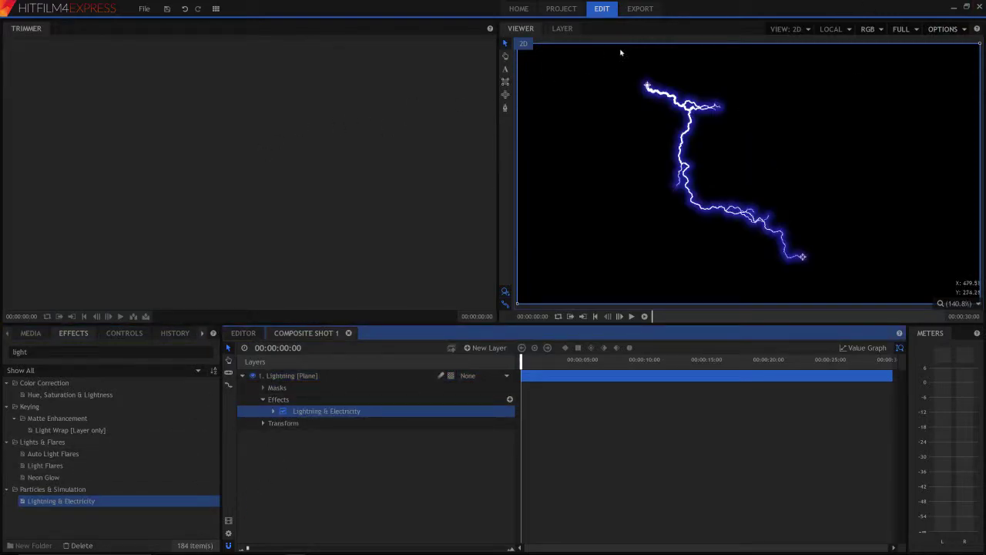
left_click(648, 87)
left_click_drag(648, 87, 708, 173)
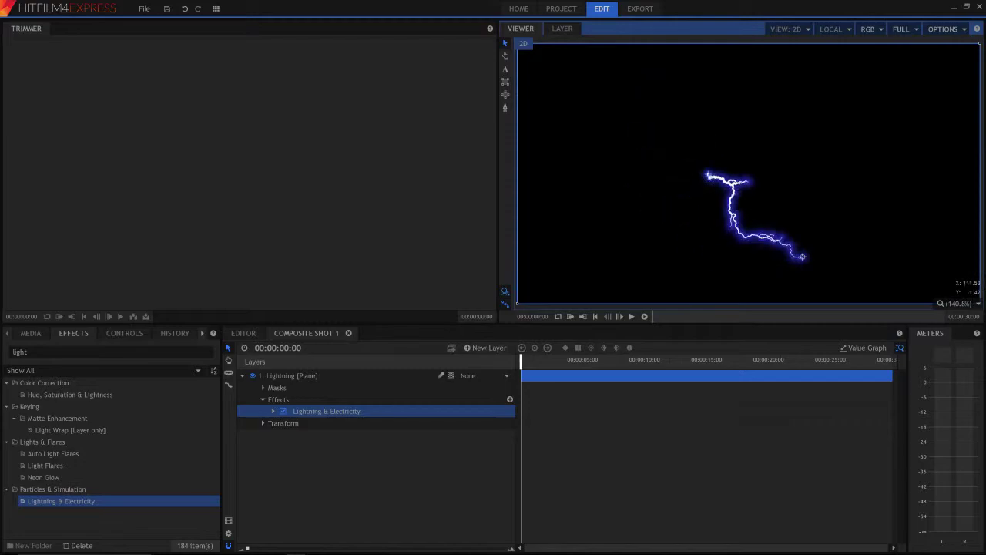
left_click_drag(804, 260, 854, 193)
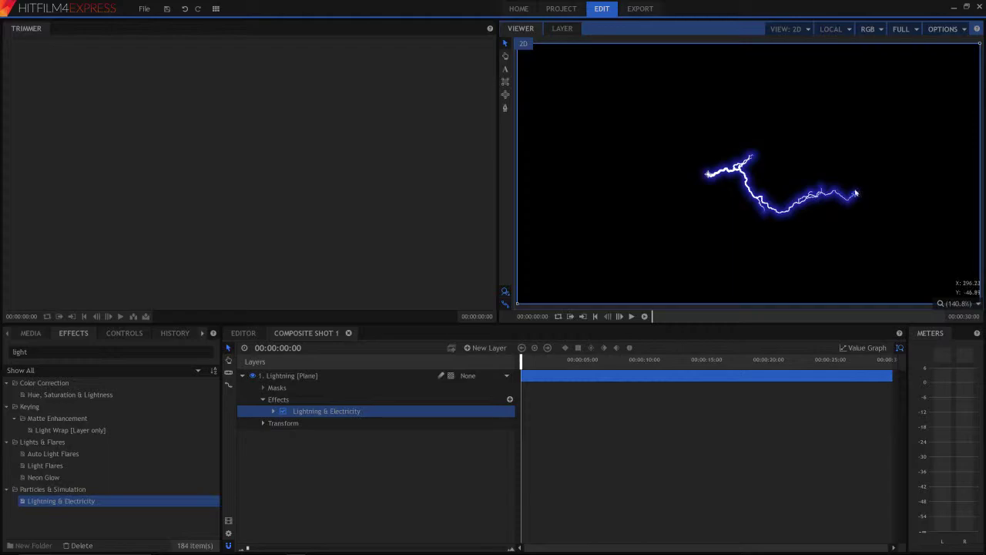
left_click_drag(855, 193, 680, 249)
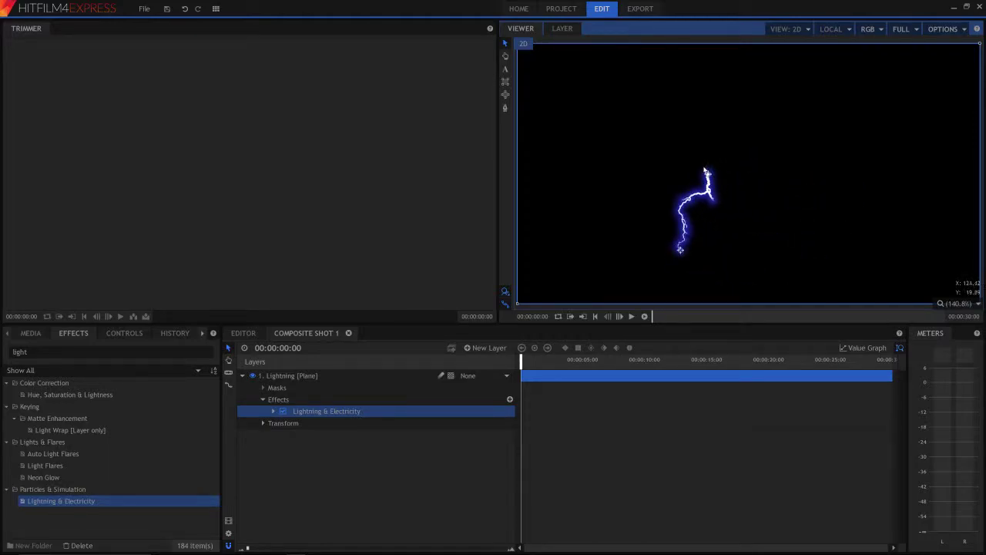
left_click_drag(705, 170, 672, 63)
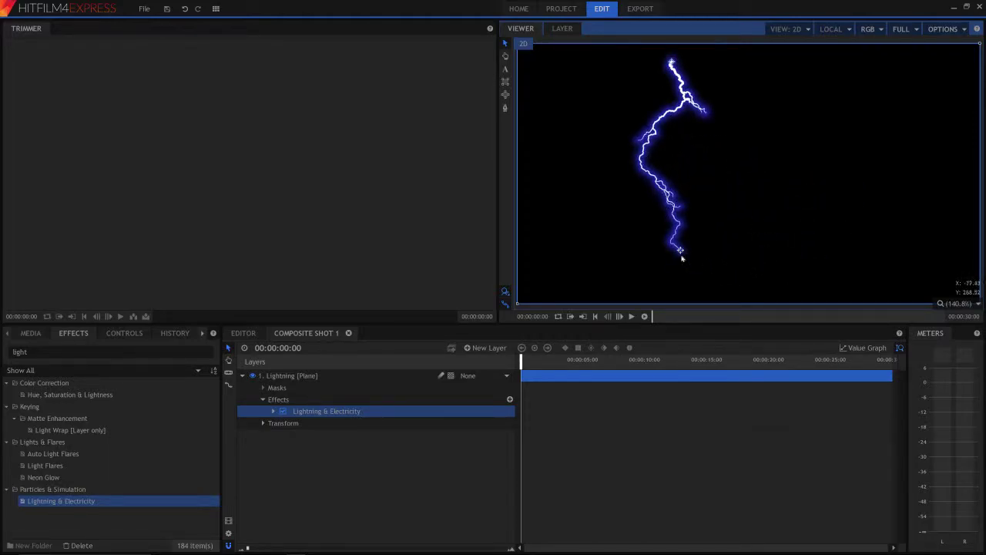
left_click_drag(681, 258, 692, 177)
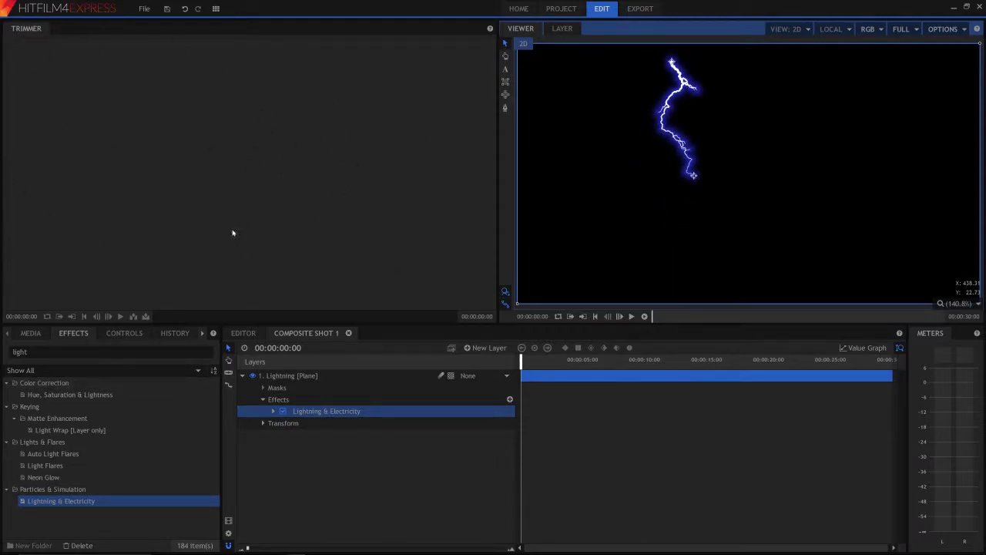
Preview the bolt and move its start point so the strike lies nearly flat
key("space")
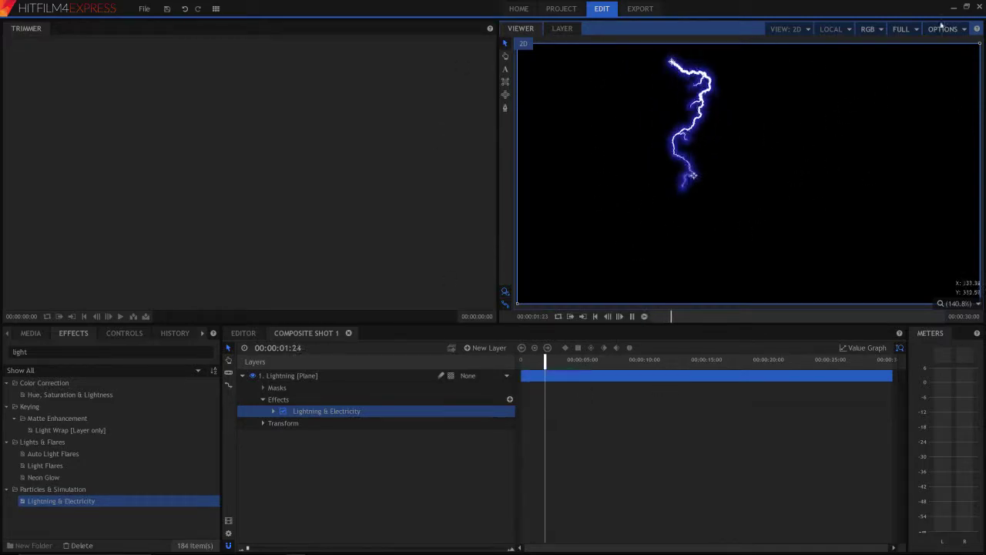
key("space")
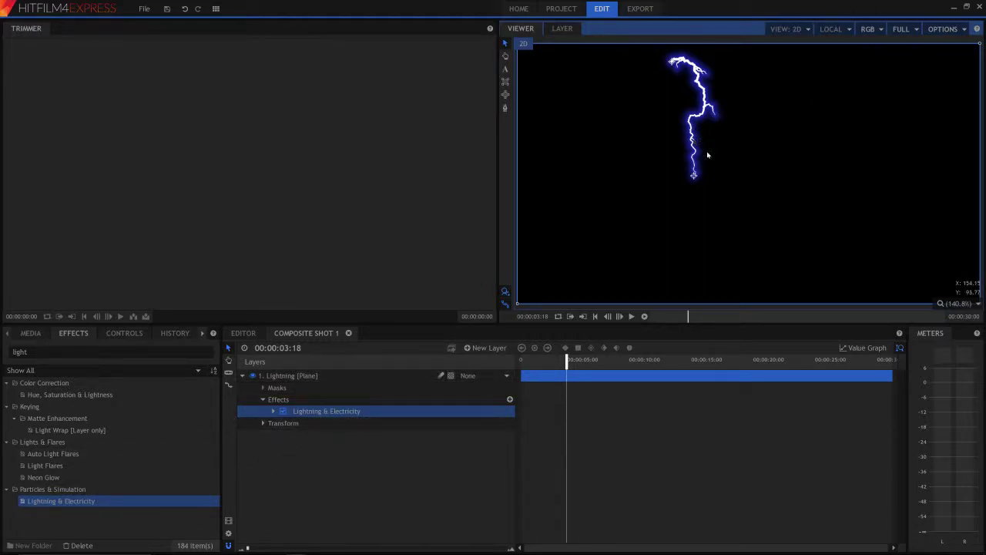
left_click_drag(671, 65, 631, 153)
key("space")
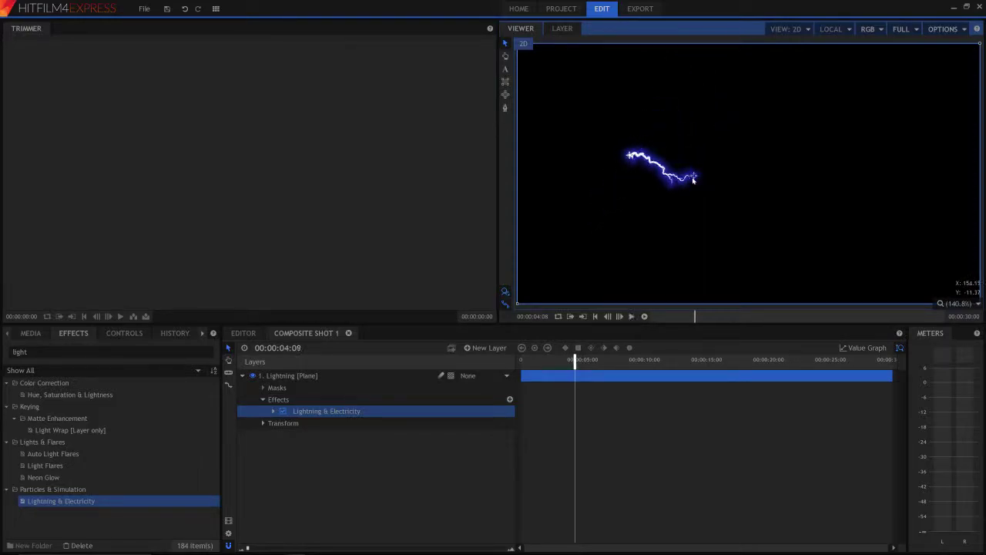
key("space")
Expand the Lightning effect's Start settings, leaving its linked layer at None
left_click(116, 335)
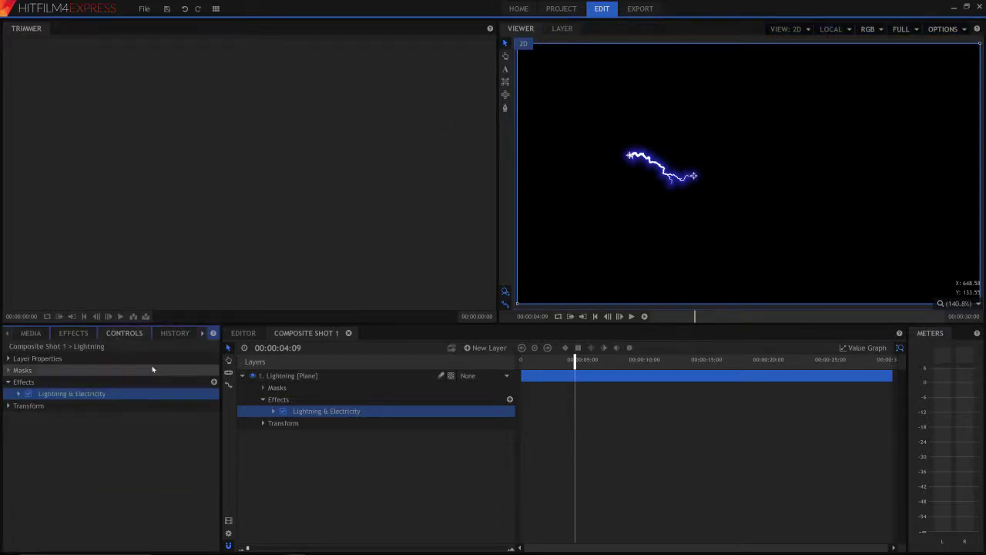
left_click(19, 394)
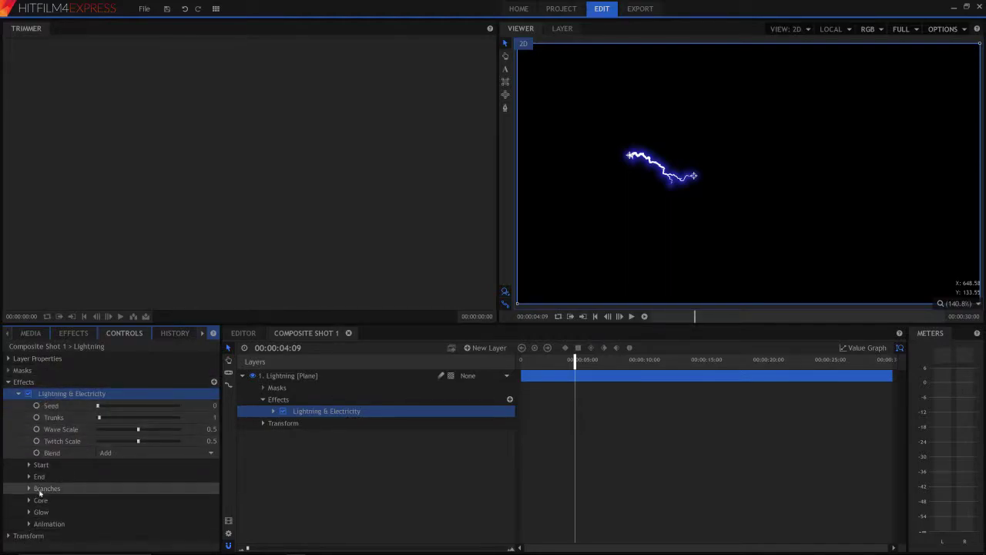
left_click(34, 466)
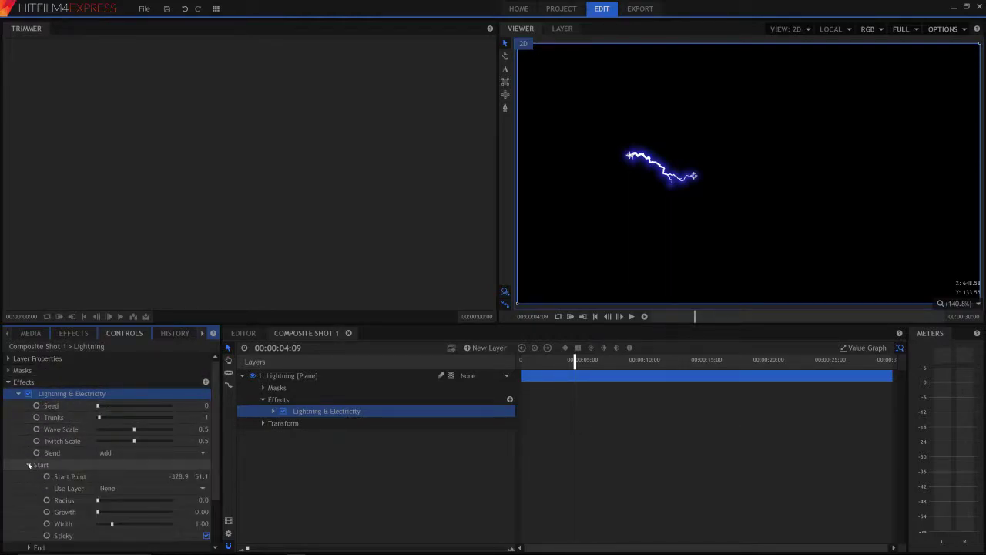
scroll(116, 447, "down", 2)
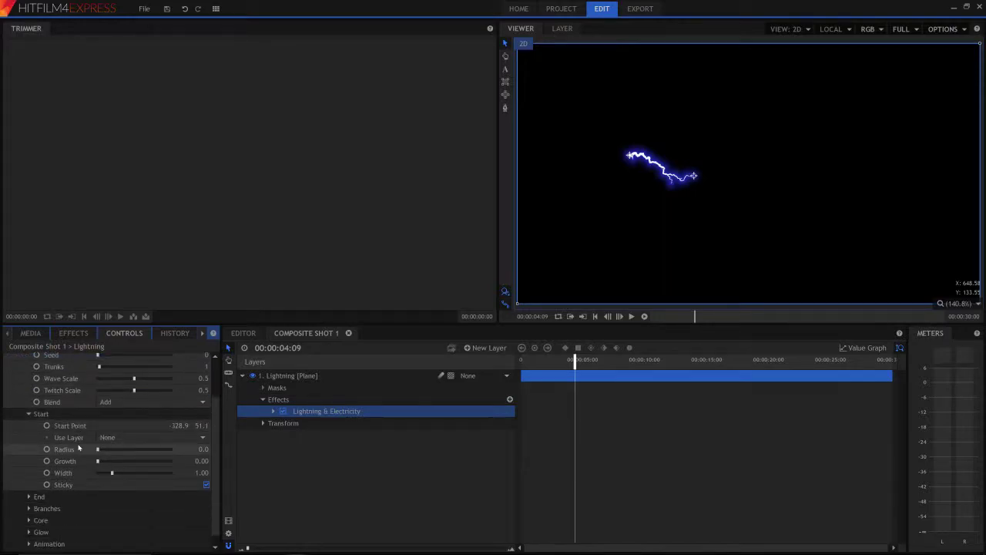
left_click(153, 439)
left_click(153, 446)
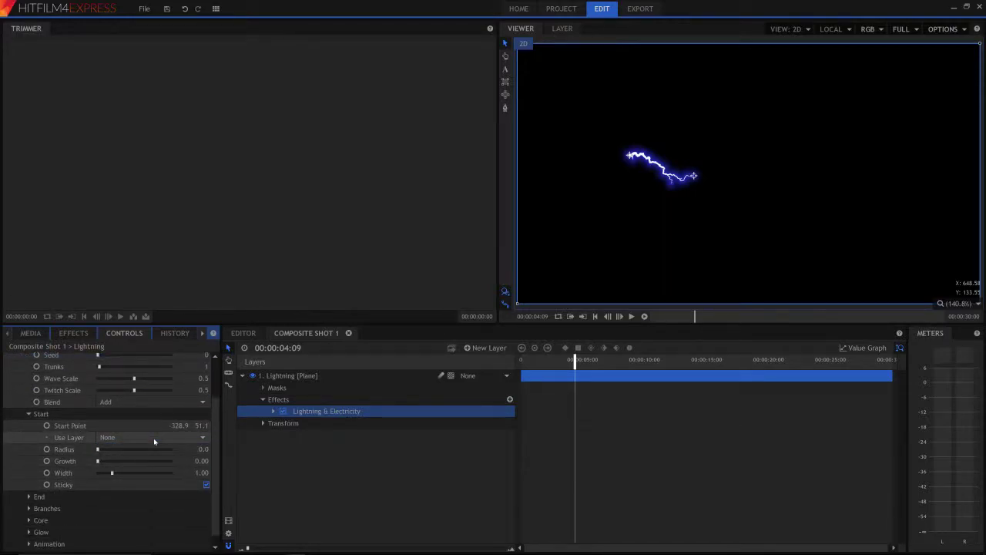
Add a New Point layer and expand its Transform properties
left_click(485, 347)
left_click(477, 427)
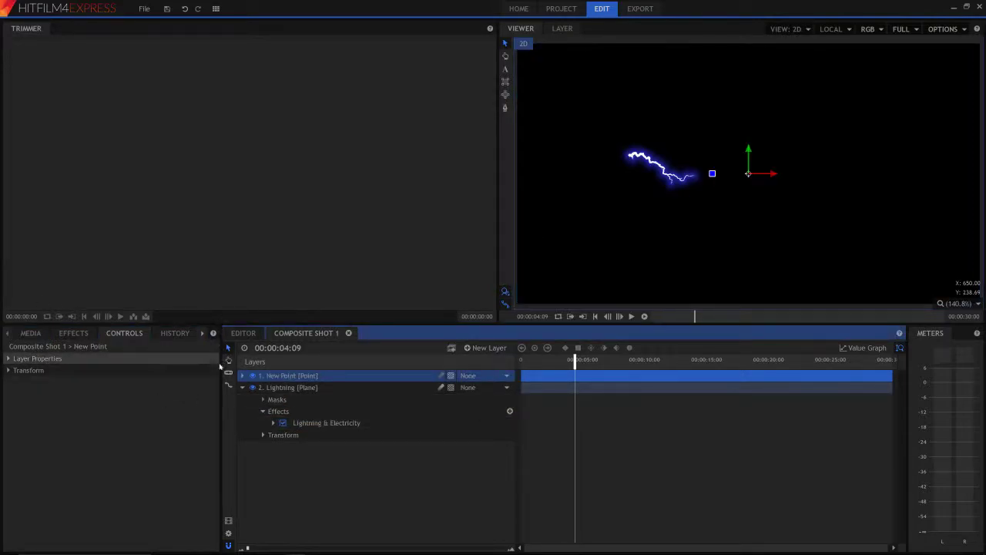
left_click(242, 375)
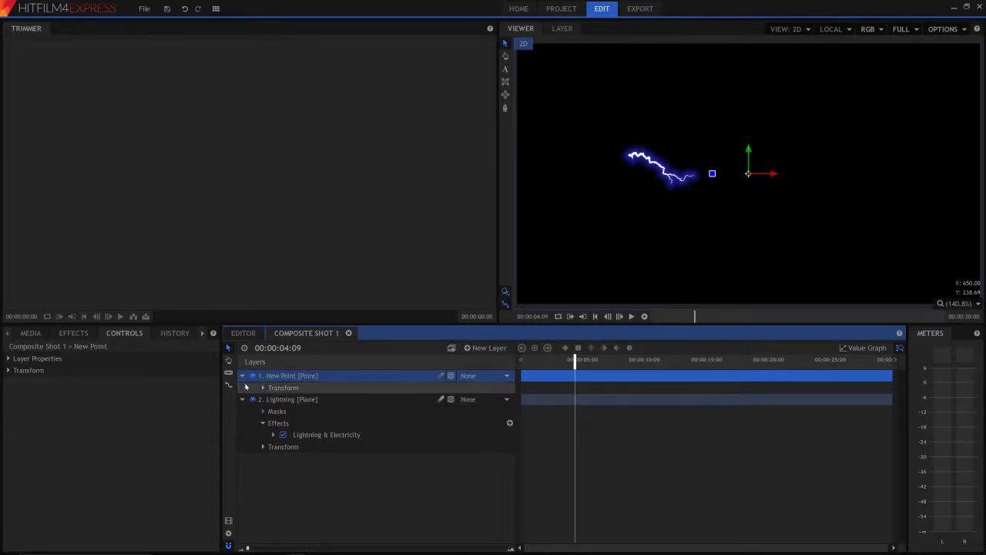
left_click(263, 387)
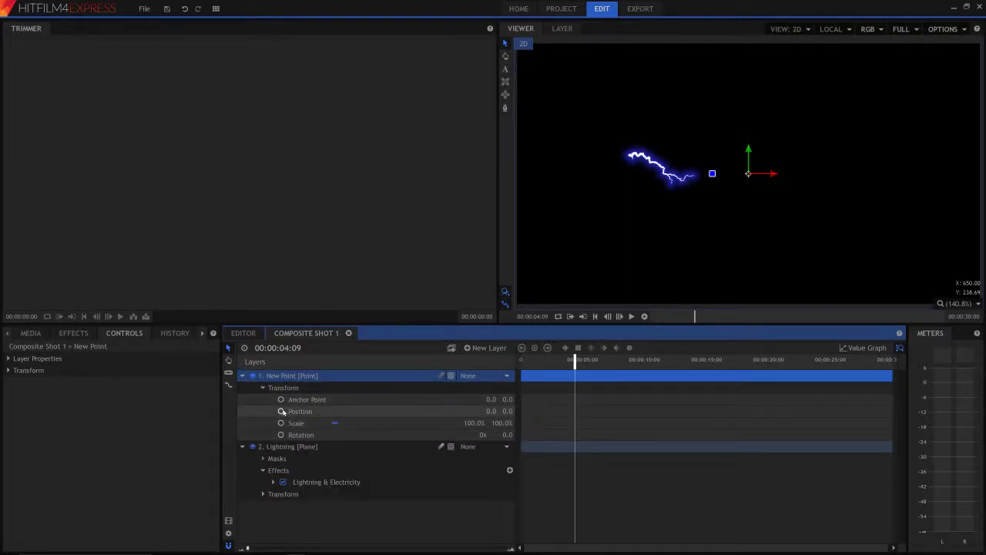
Keyframe the point's Position, moving it up-right, then left at a later time
left_click(280, 411)
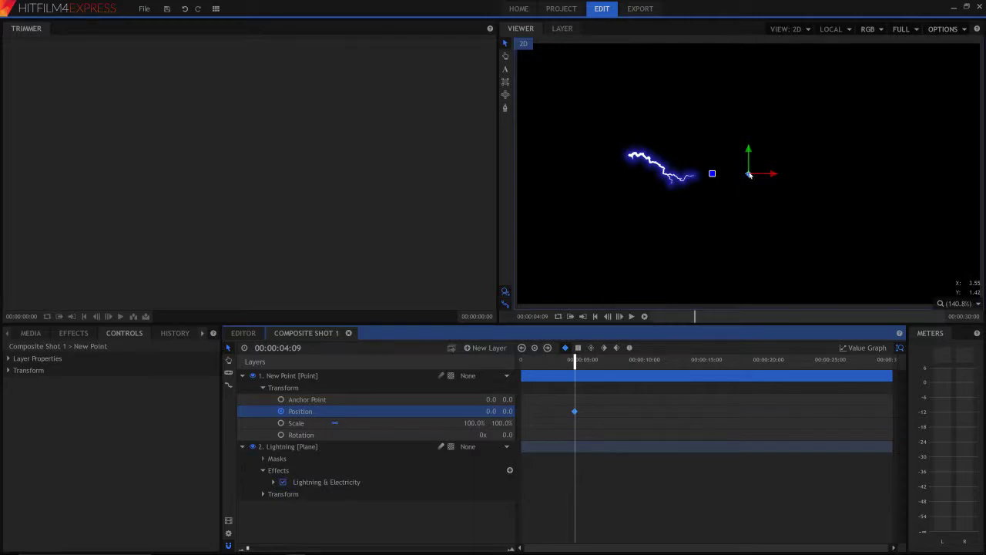
left_click_drag(758, 174, 868, 89)
key("space")
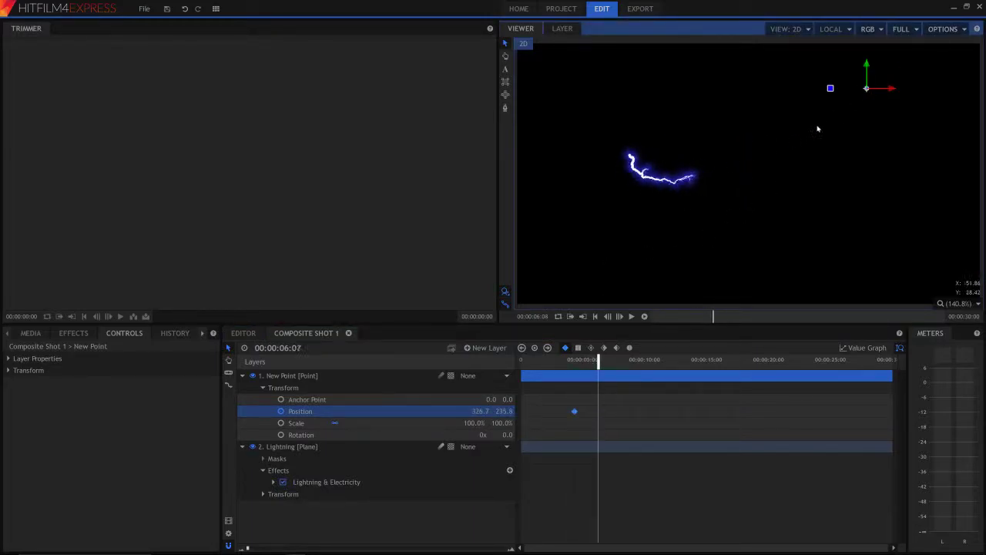
key("space")
left_click_drag(868, 88, 609, 236)
key("space")
key("space")
key("space")
key("space")
key("space")
key("space")
key("space")
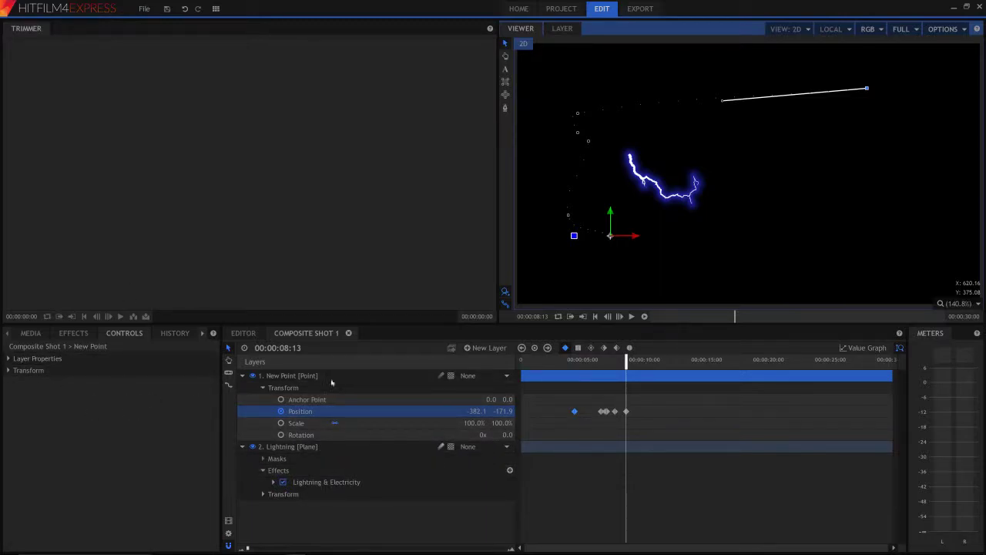
Set the Lightning effect's Start Use Layer to '1. New Point'
left_click(288, 449)
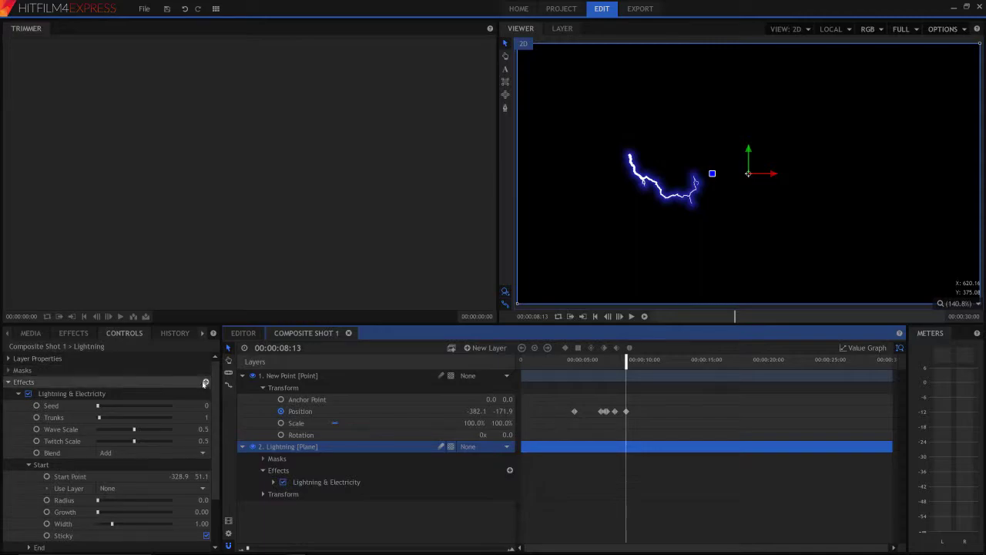
left_click(122, 491)
left_click(133, 515)
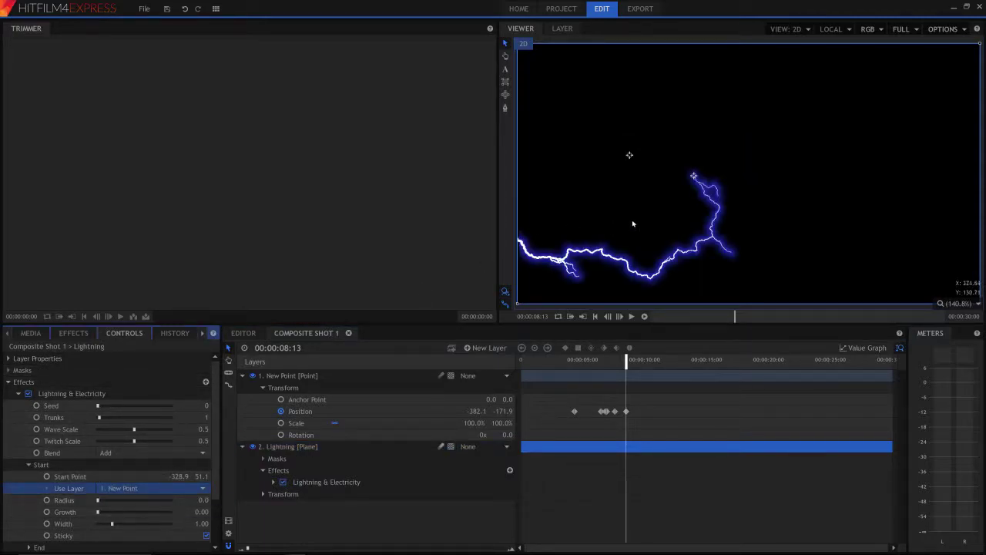
Play from around 3 seconds to check the bolt follows the point
left_click(567, 359)
key("space")
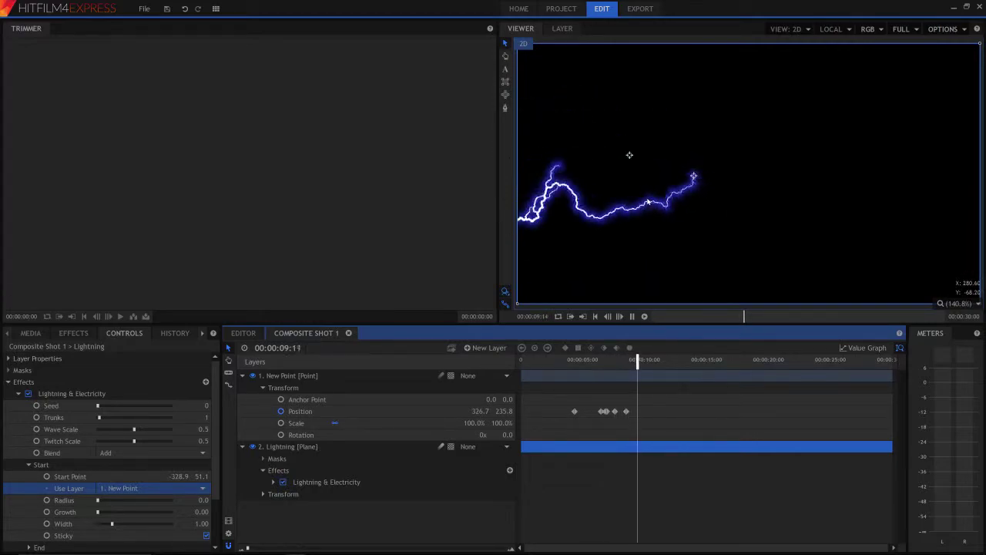
key("space")
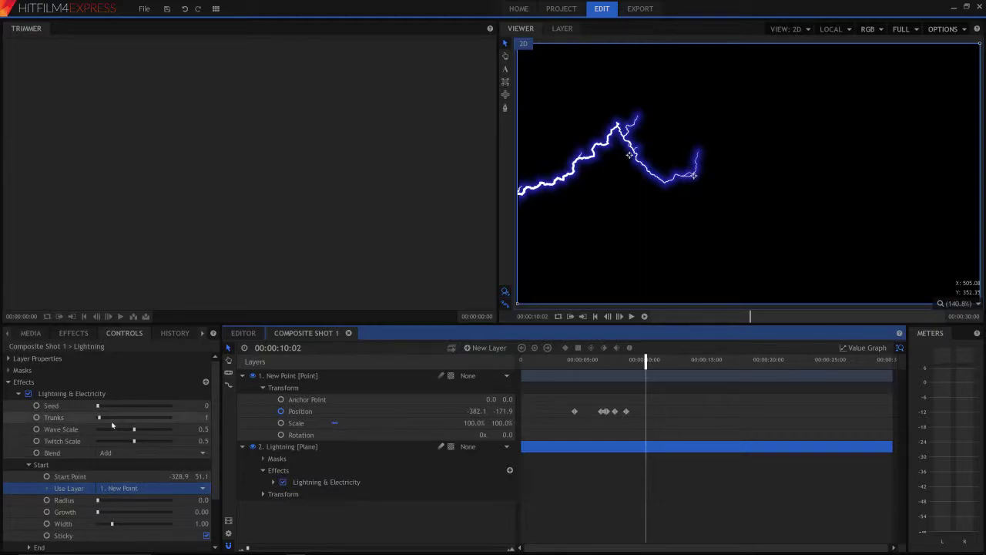
Collapse Start, expand Branches and set the branch Quantity to 2
scroll(50, 517, "down", 3)
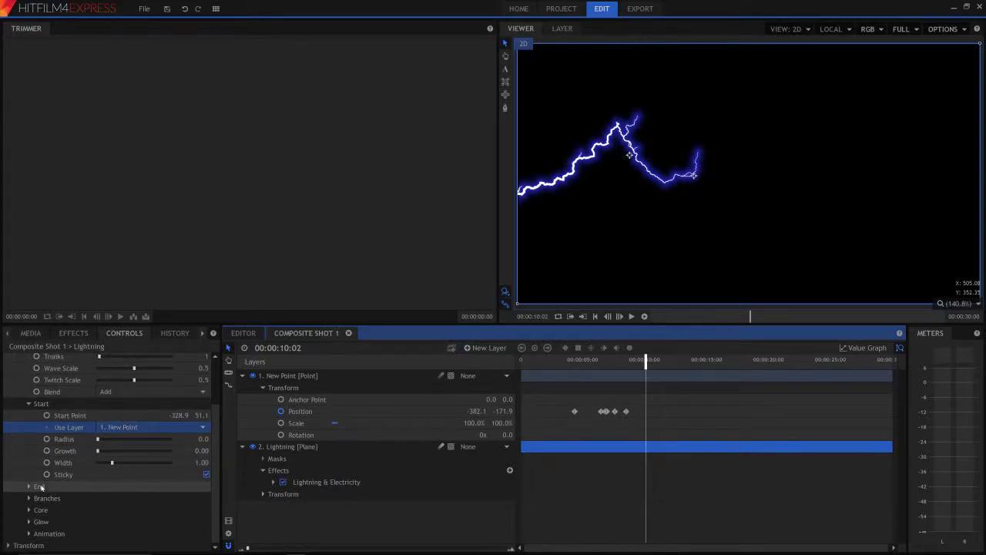
left_click(31, 403)
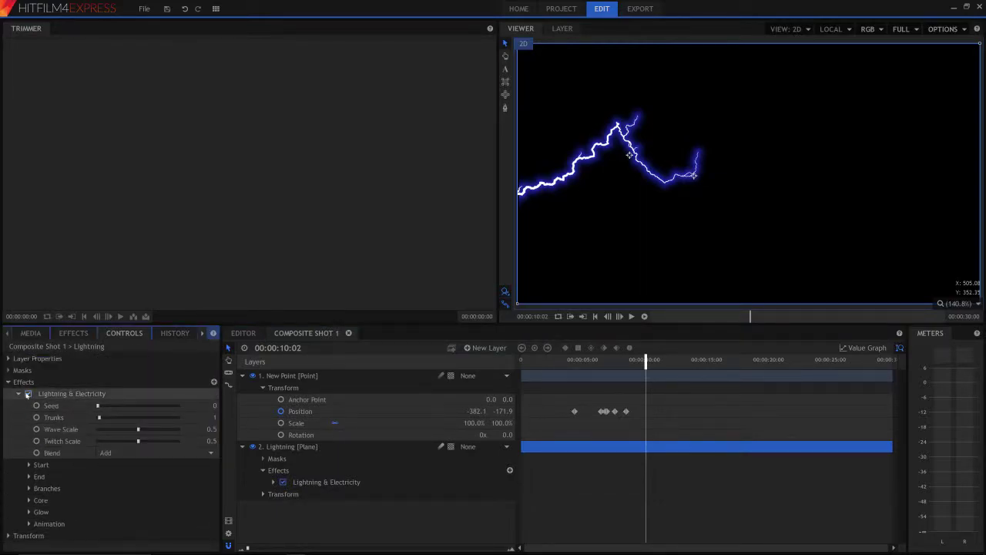
left_click(29, 489)
scroll(113, 431, "down", 4)
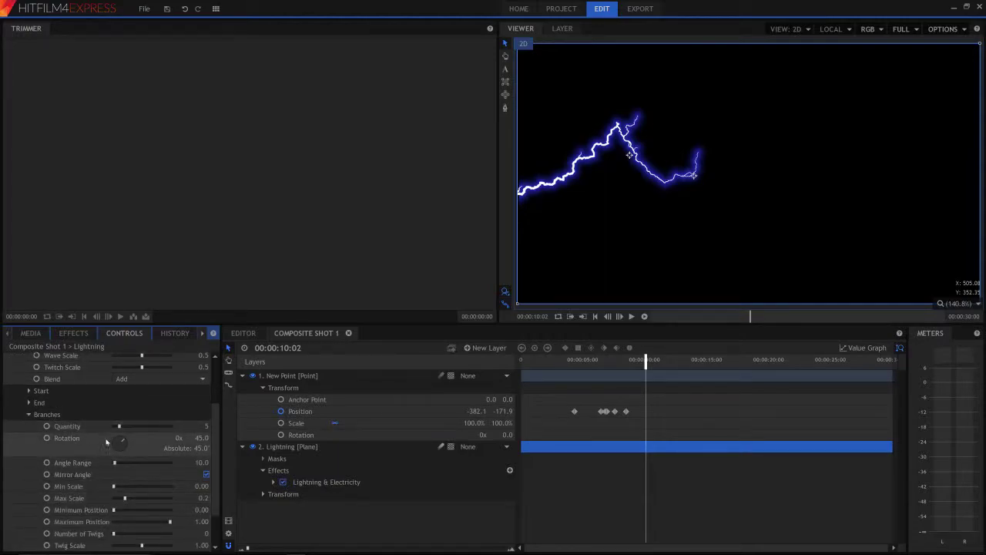
mouse_move(113, 431)
left_mouse_down()
mouse_move(170, 428)
mouse_move(105, 433)
left_mouse_up()
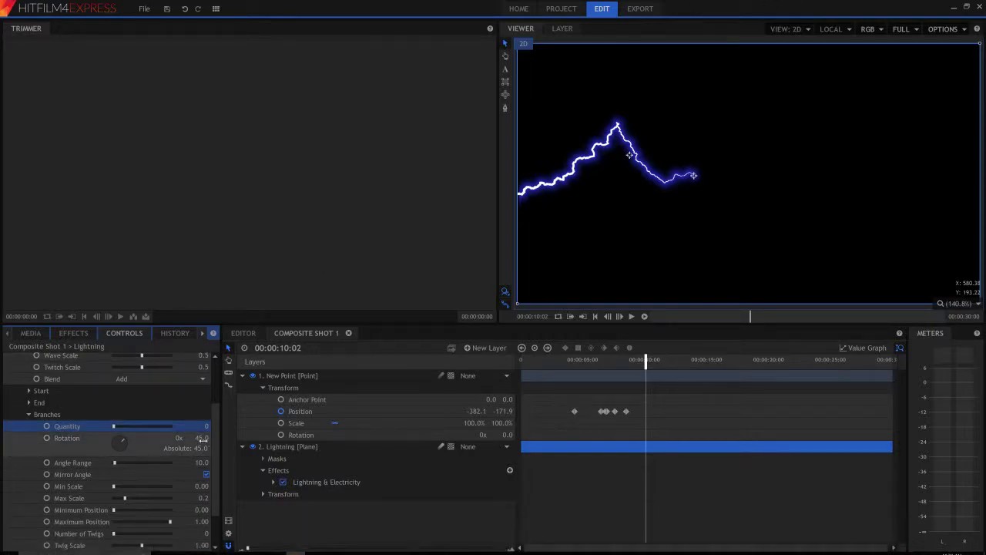
left_click(204, 426)
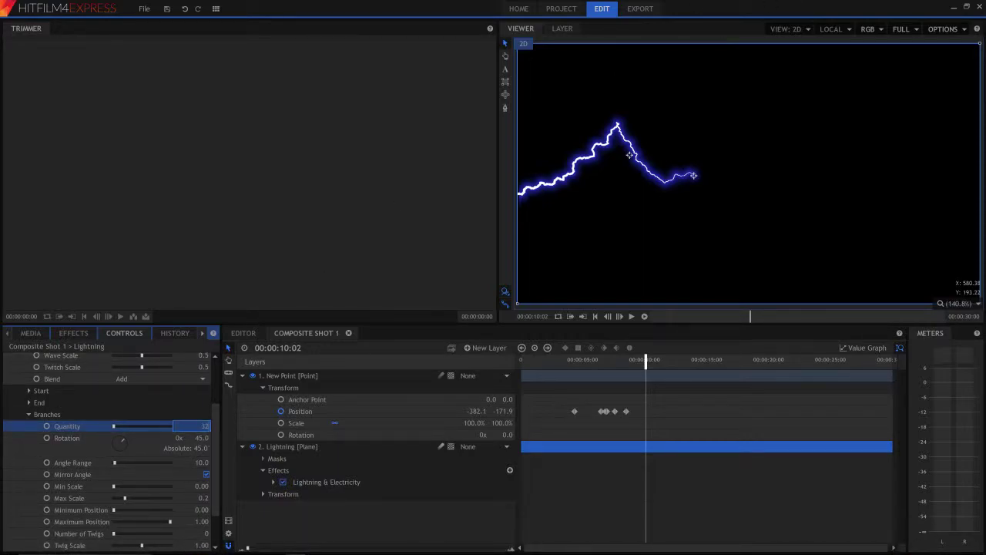
type("2")
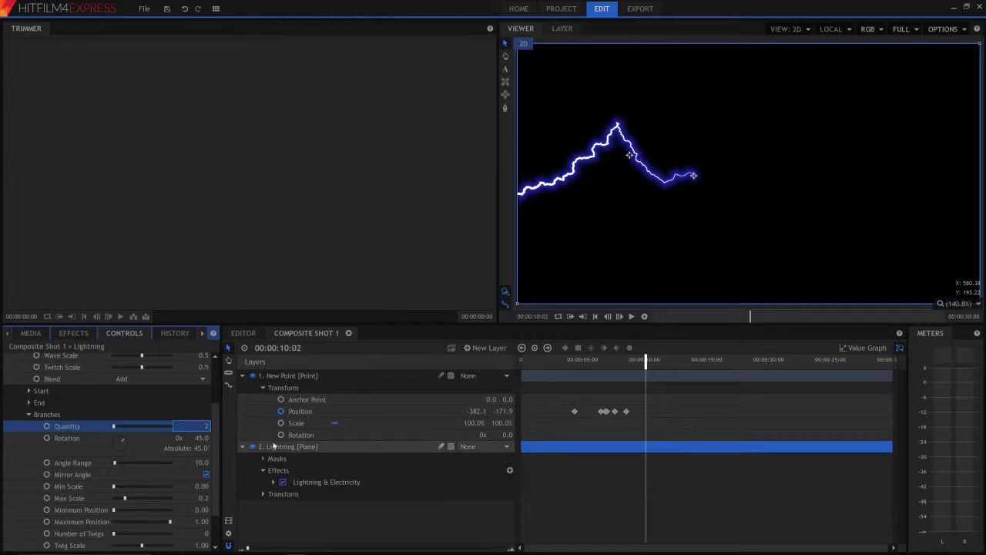
key("Return")
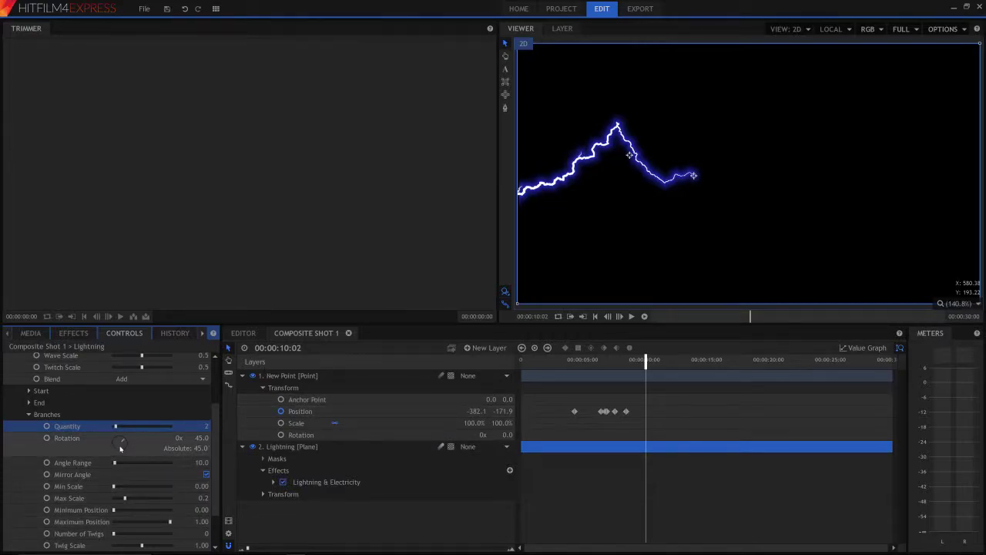
Rotate branches to 450°, with Number of Twigs 0, Twig Scale 0.6 and Minimum Position 0.85
left_click_drag(126, 444, 177, 446)
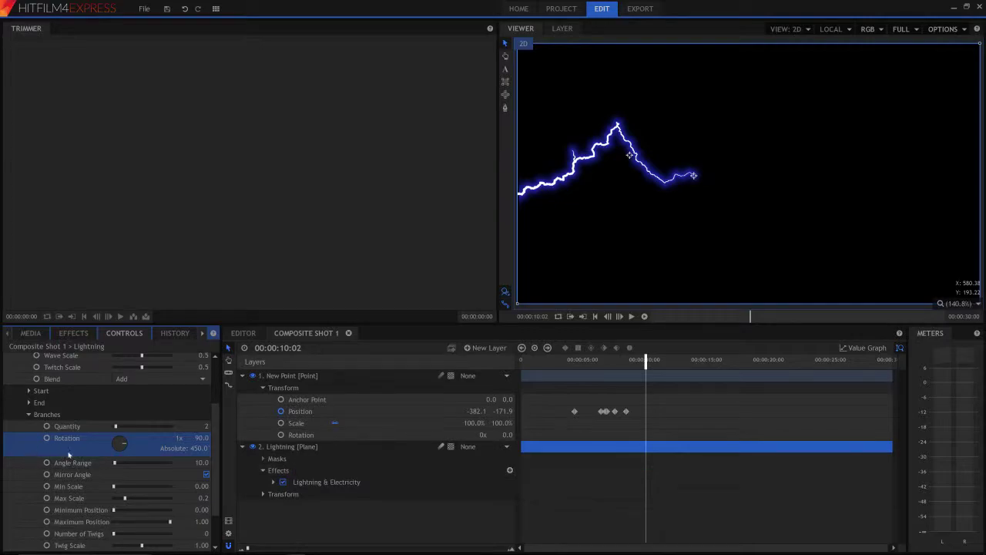
scroll(106, 457, "down", 2)
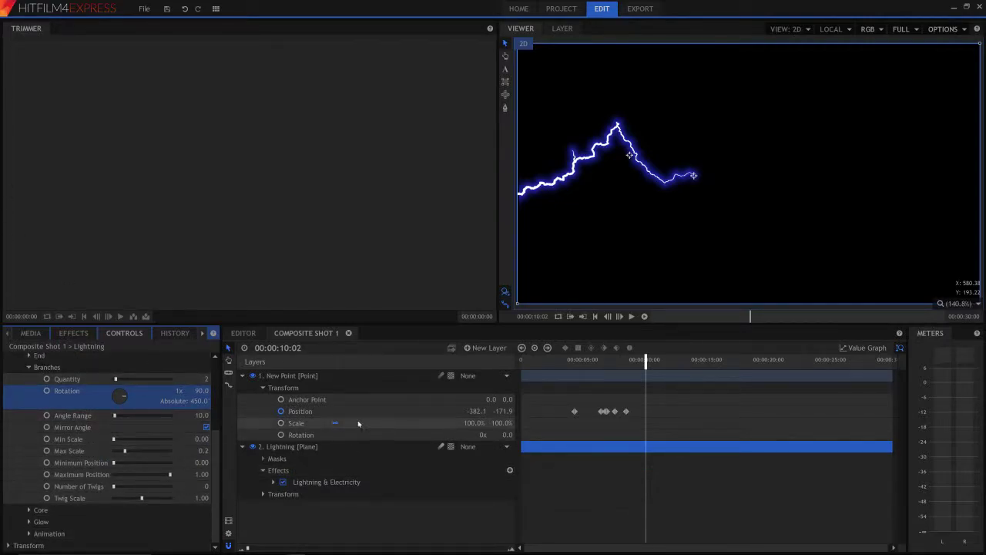
left_click(122, 487)
left_click_drag(122, 486, 112, 514)
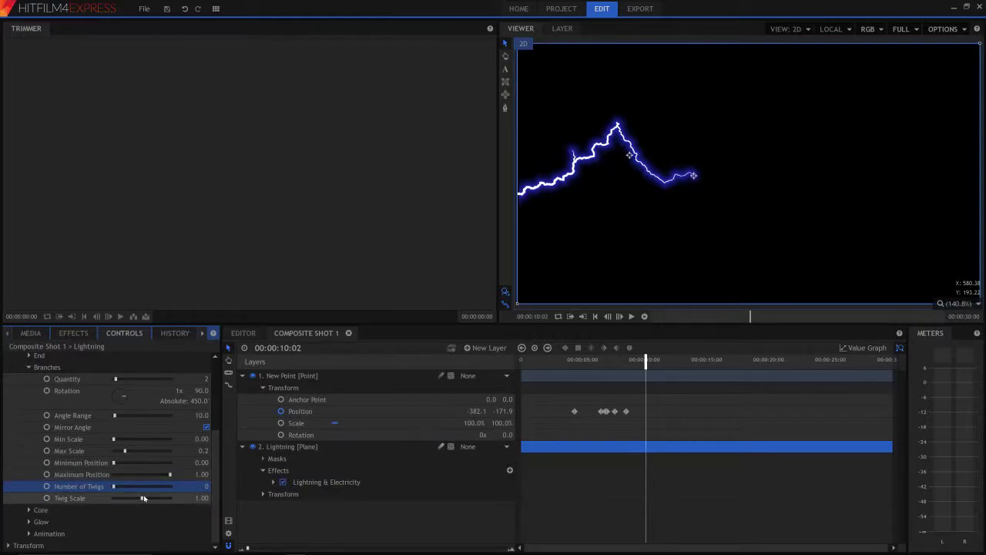
left_click_drag(142, 498, 131, 498)
left_click_drag(114, 462, 149, 475)
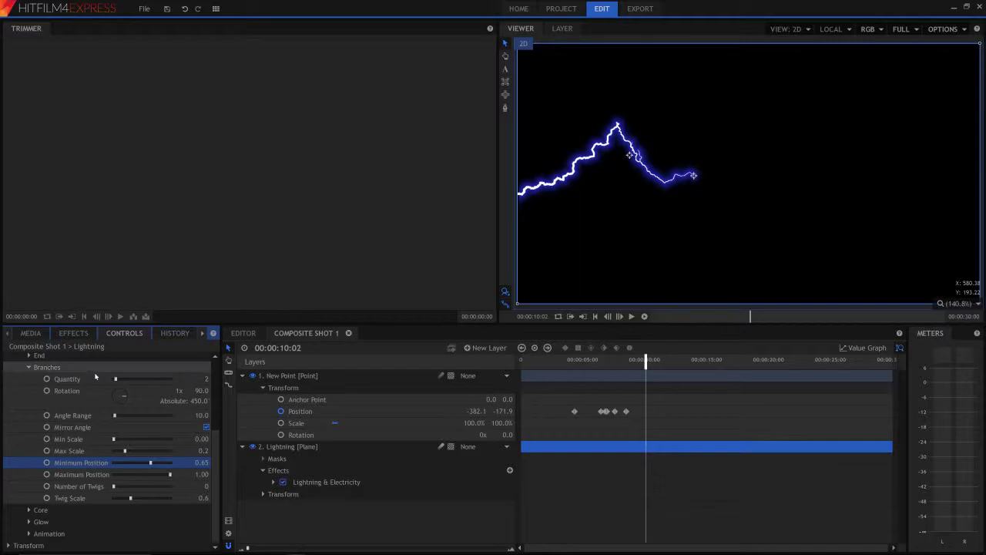
scroll(93, 378, "up", 2)
scroll(92, 378, "up", 4)
Expand the Core settings and try a dark sampled core colour, previewing the result
left_click(33, 479)
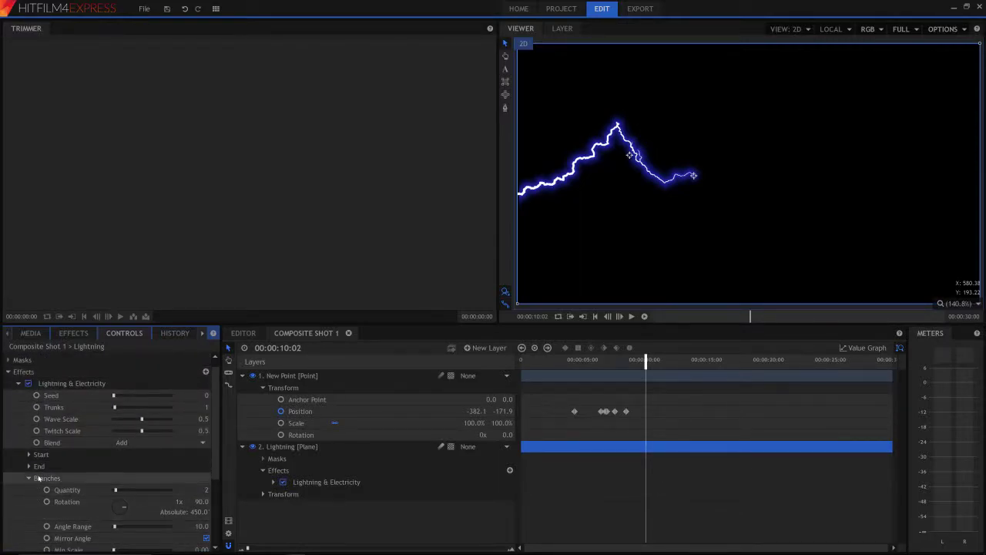
left_click(33, 479)
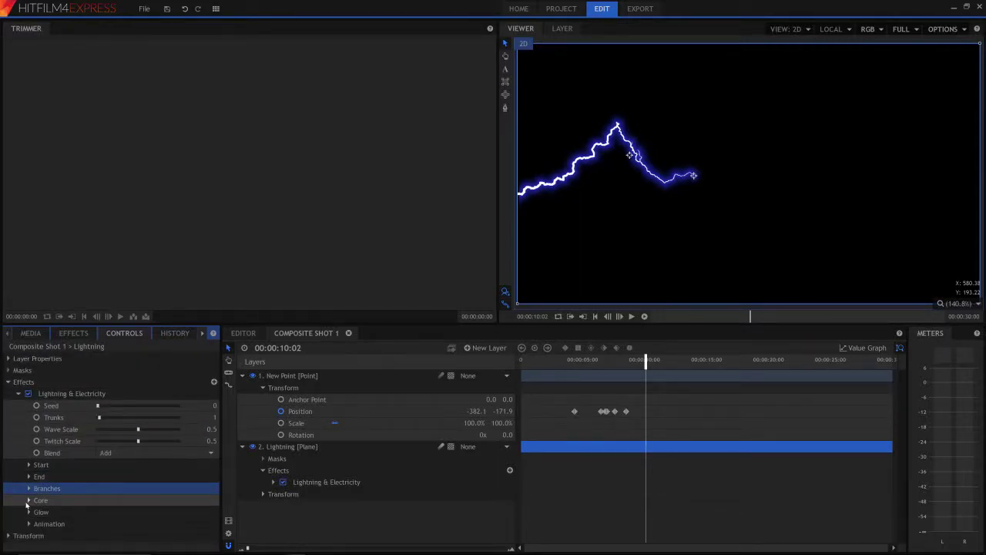
left_click(27, 501)
scroll(107, 493, "down", 2)
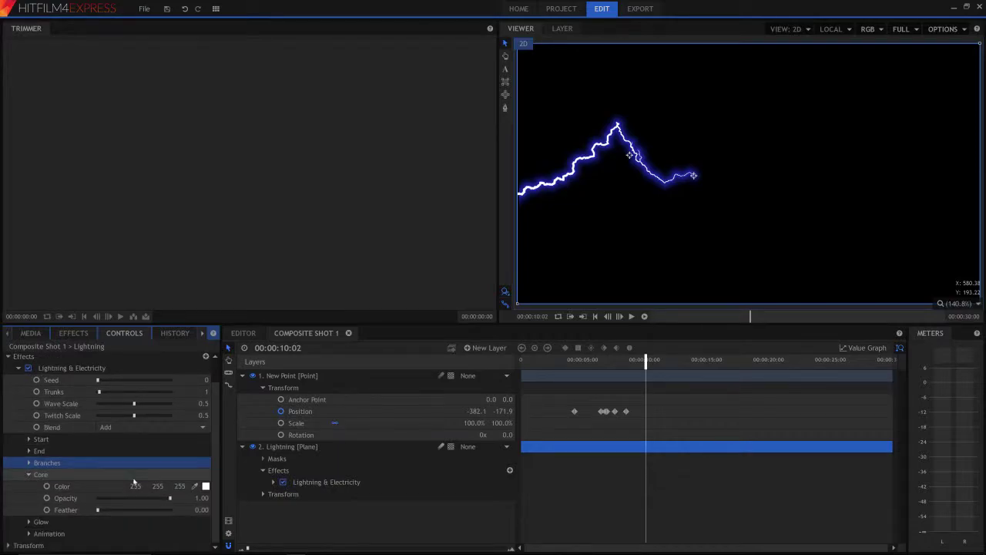
left_click(195, 486)
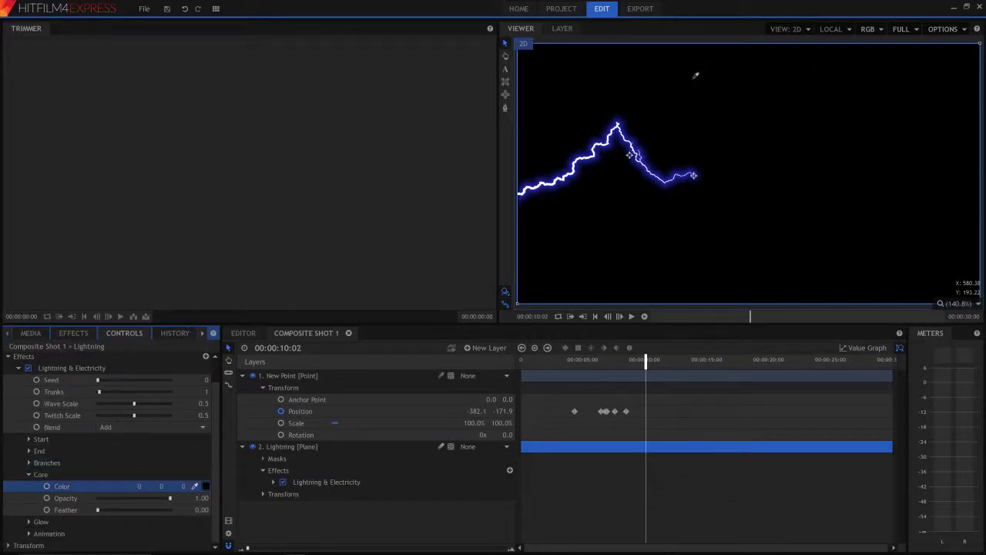
left_click(664, 170)
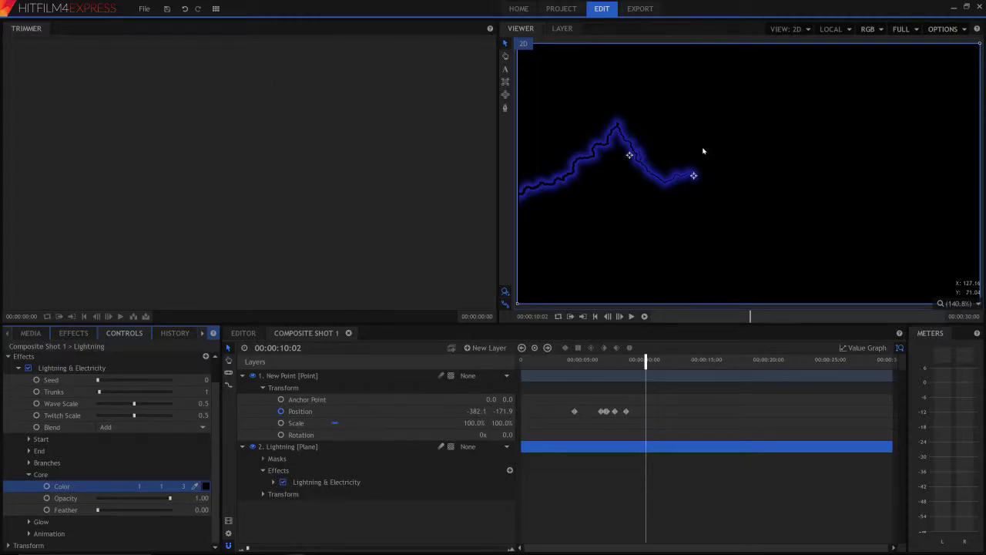
key("space")
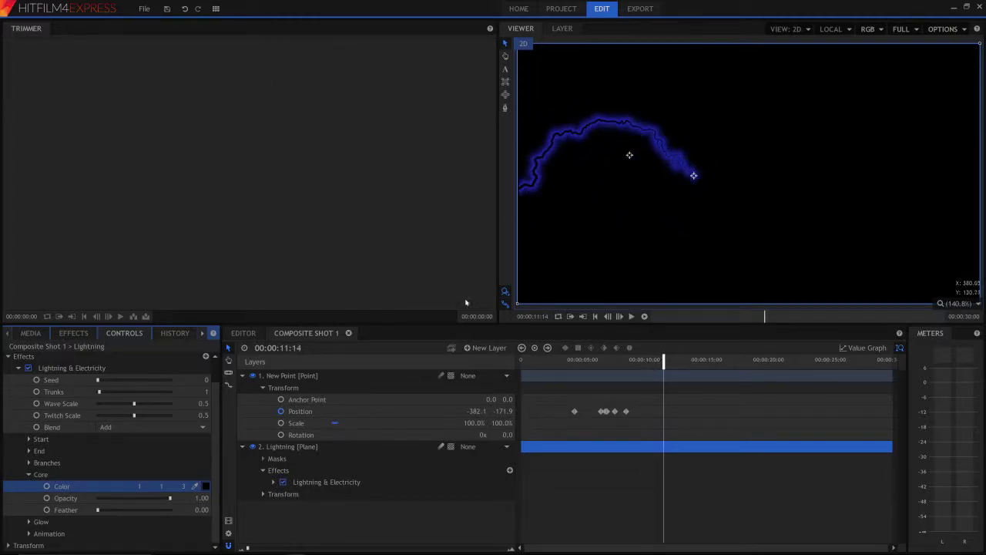
Set the core colour to pure red (255, 0, 0) in Select a Color
left_click(206, 486)
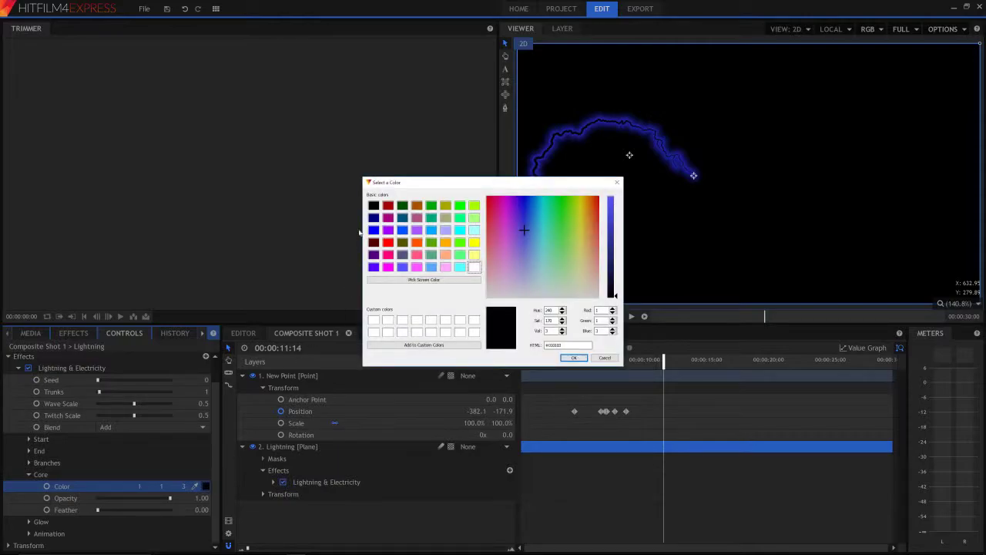
left_click(388, 243)
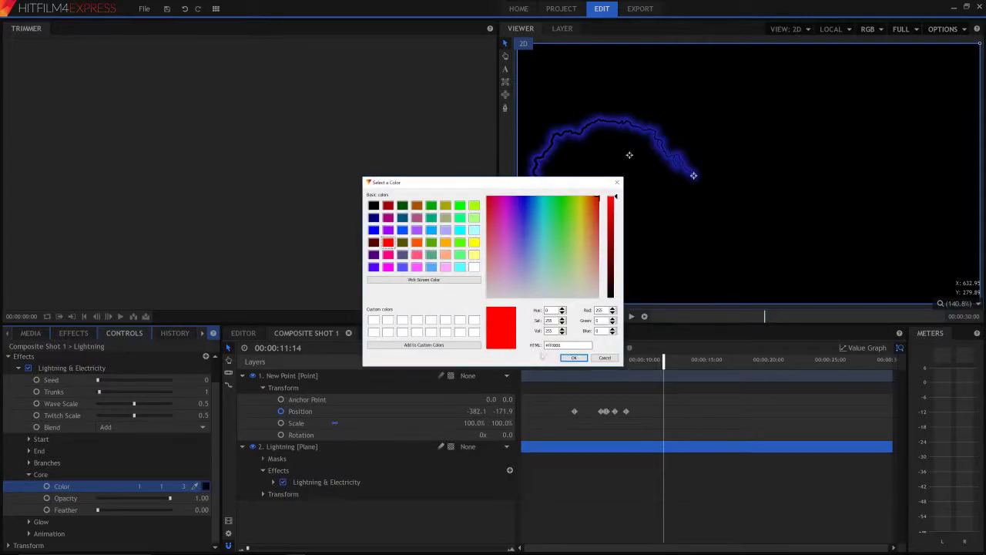
left_click(564, 357)
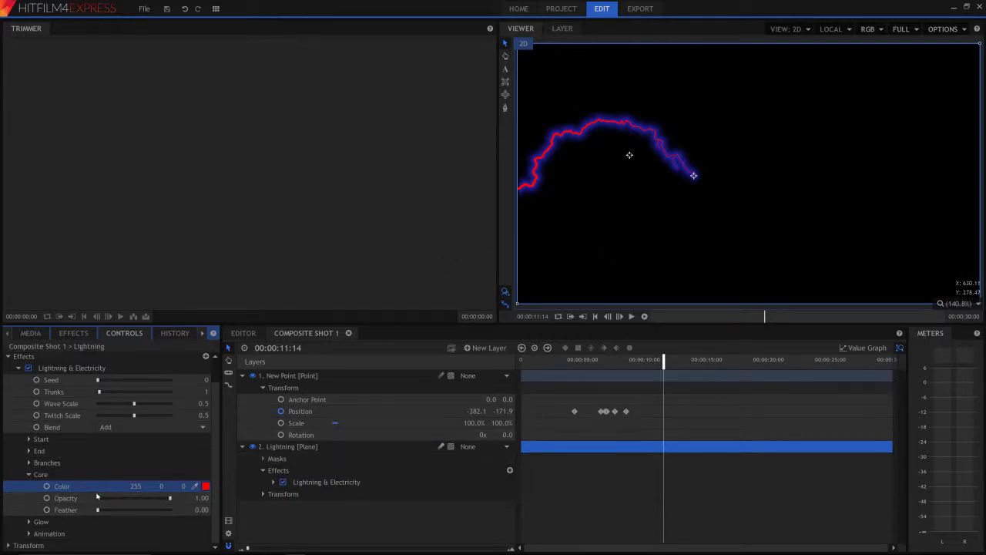
Lower the core opacity to about 0.55 and leave Feather at 0.00
left_click_drag(170, 498, 85, 507)
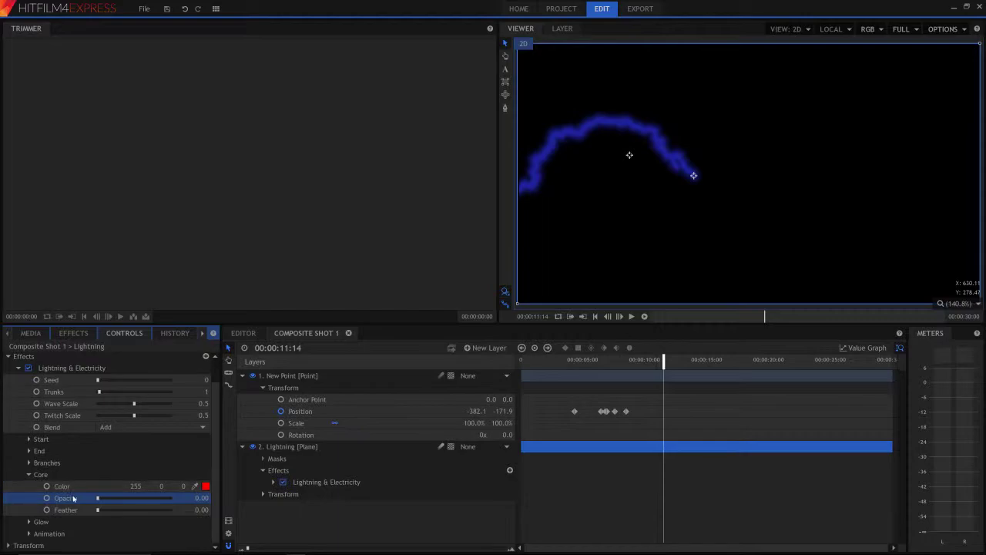
left_click_drag(94, 500, 138, 502)
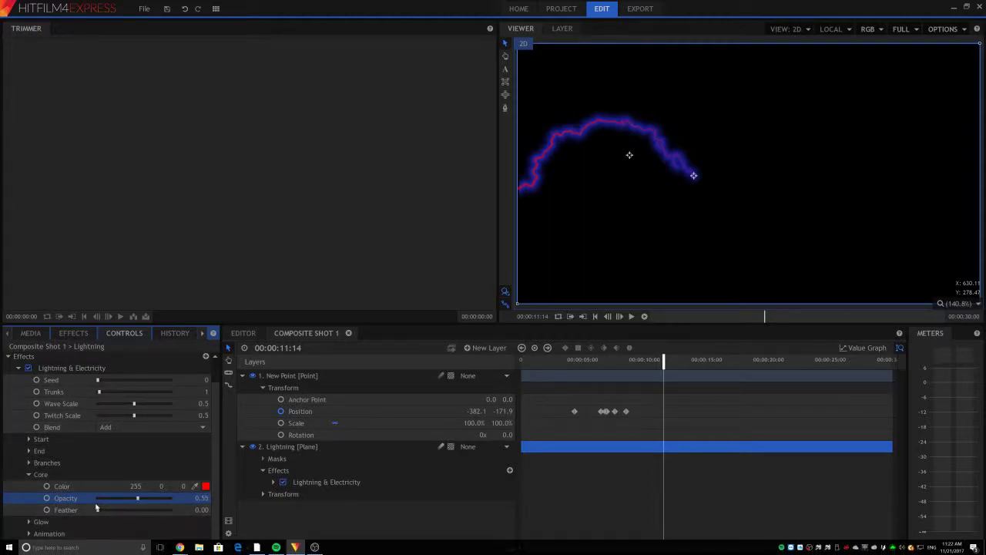
left_click_drag(99, 511, 77, 510)
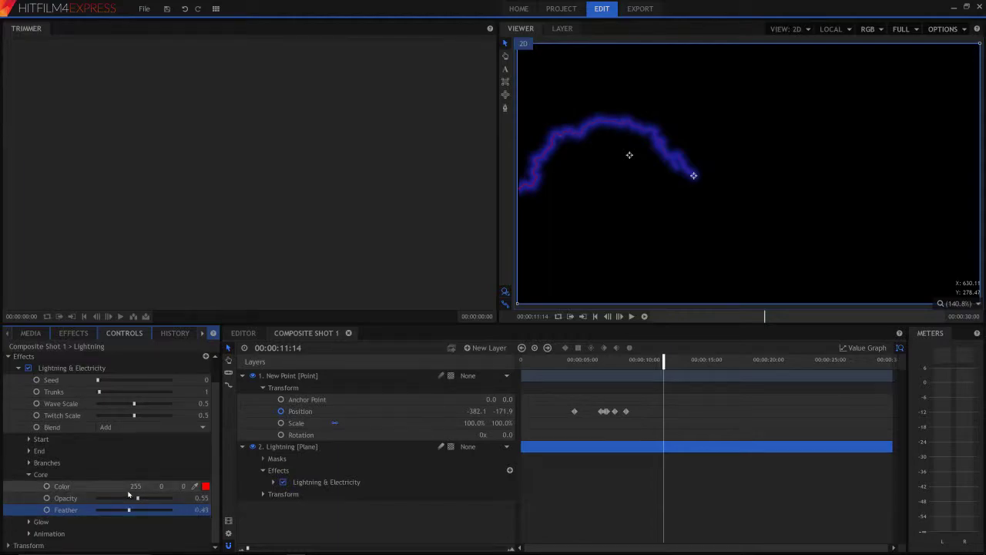
Expand the Glow settings, sample a glow colour and edit its colour values
left_click(29, 475)
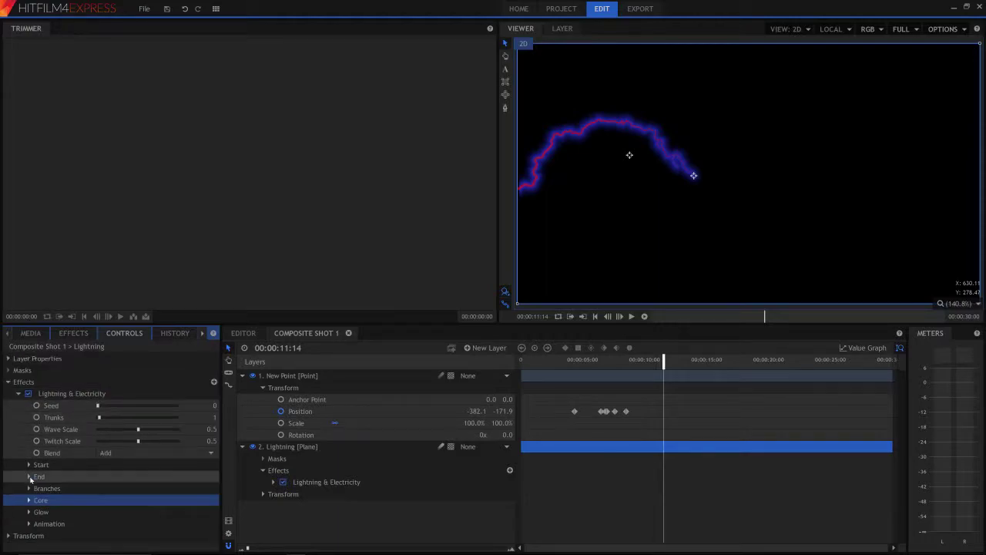
left_click(28, 511)
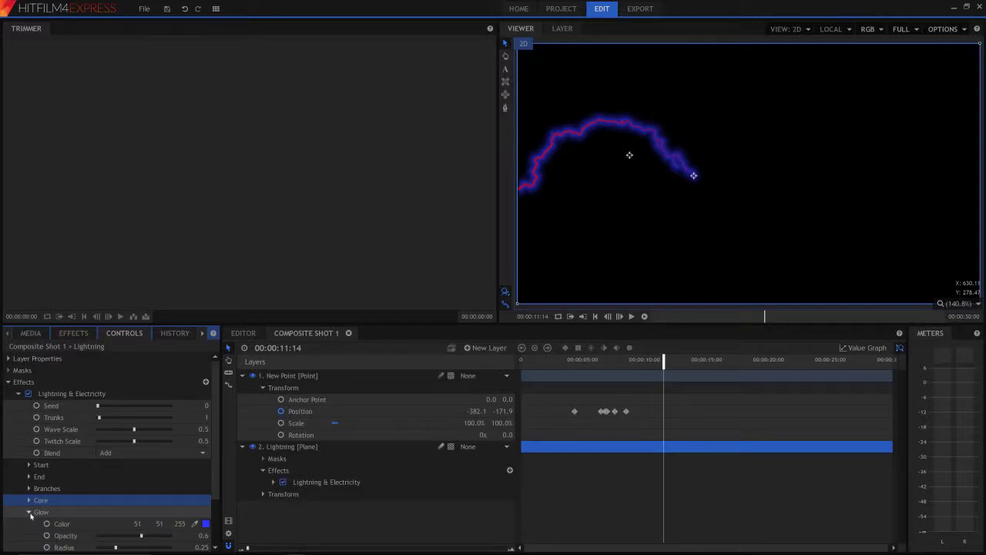
scroll(126, 505, "down", 1)
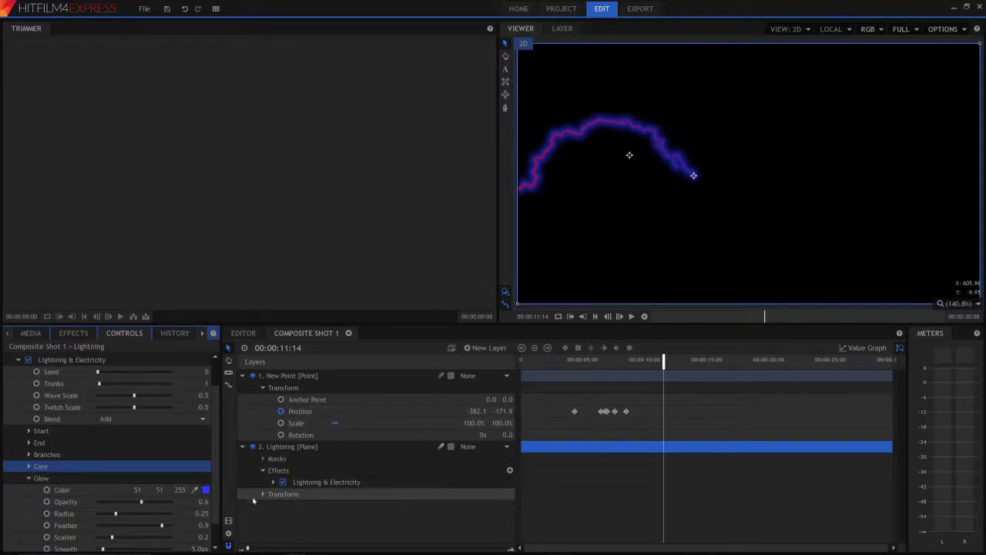
left_click(194, 489)
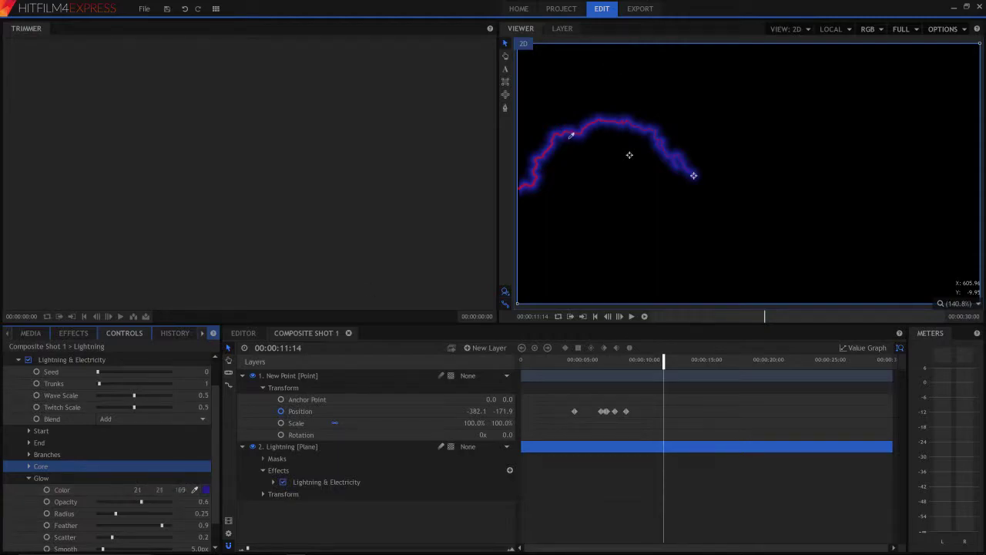
left_click(587, 108)
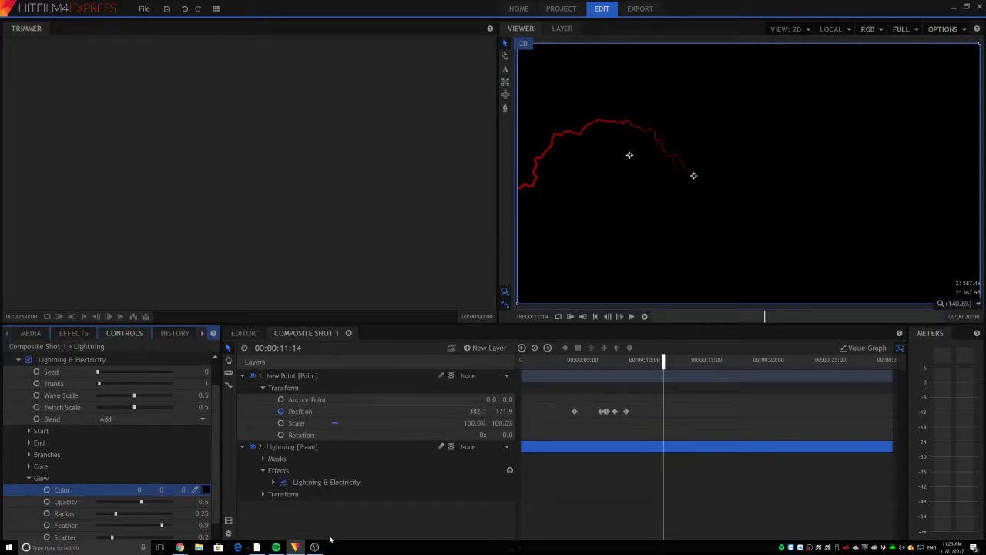
left_click(187, 490)
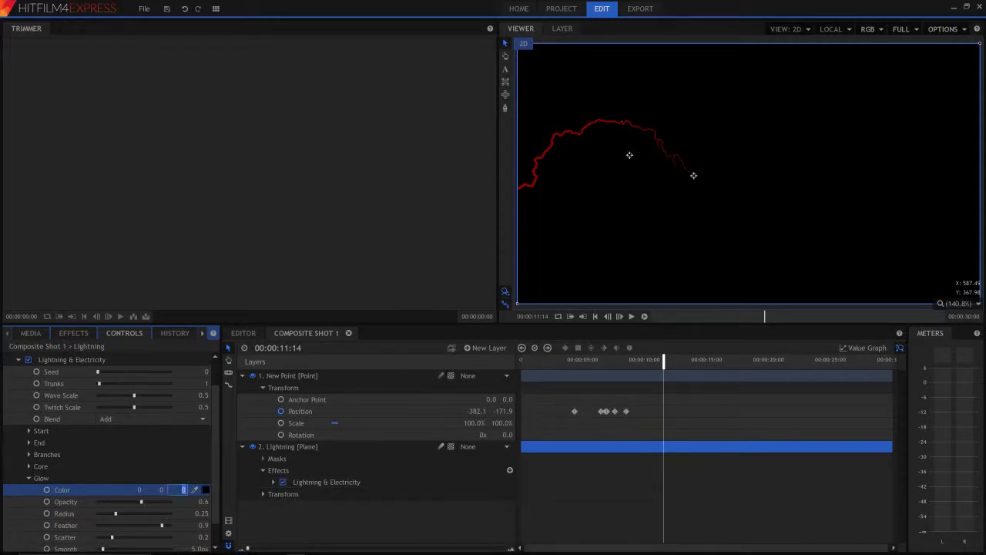
type("92")
left_click(162, 489)
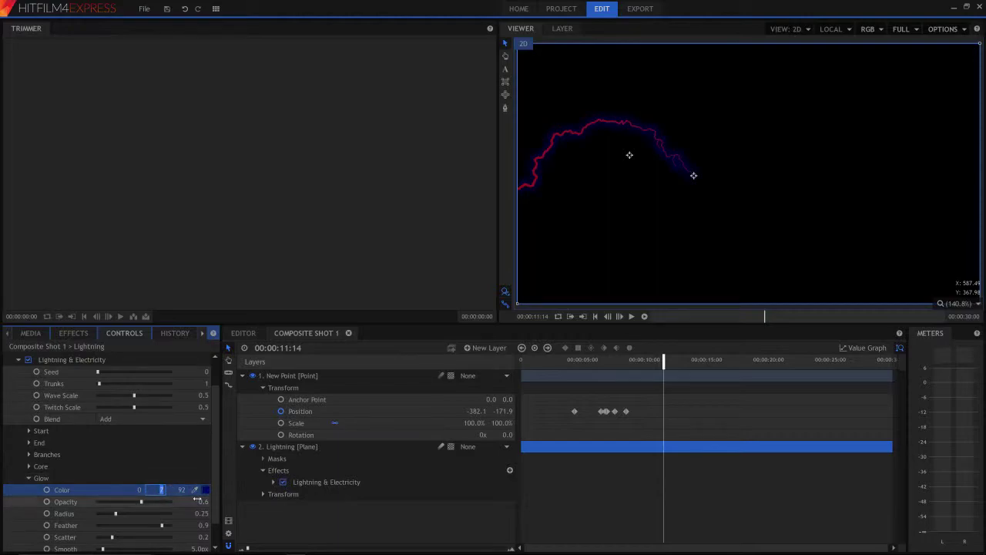
type("7")
Set the glow colour to dark red (170, 0, 0) in the colour picker
left_click(205, 489)
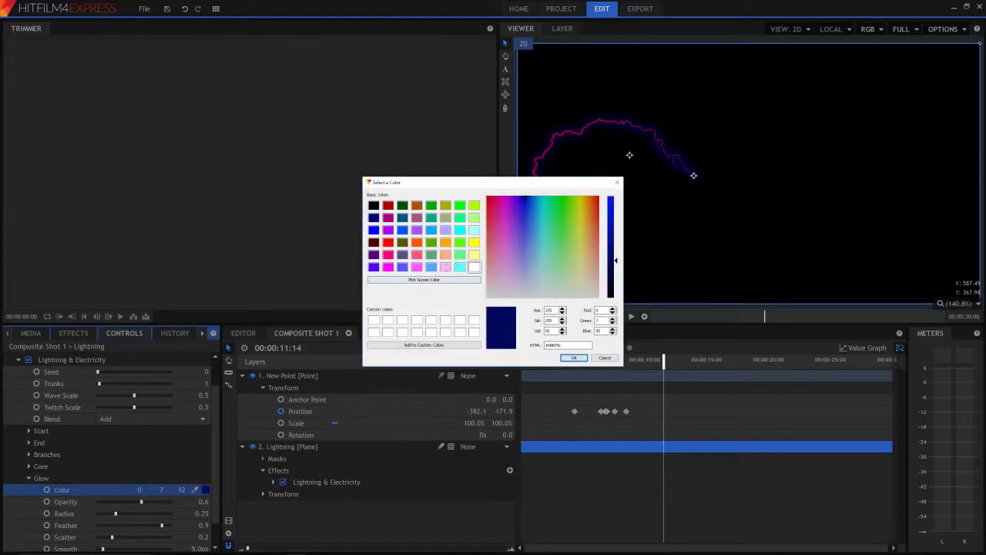
left_click(388, 205)
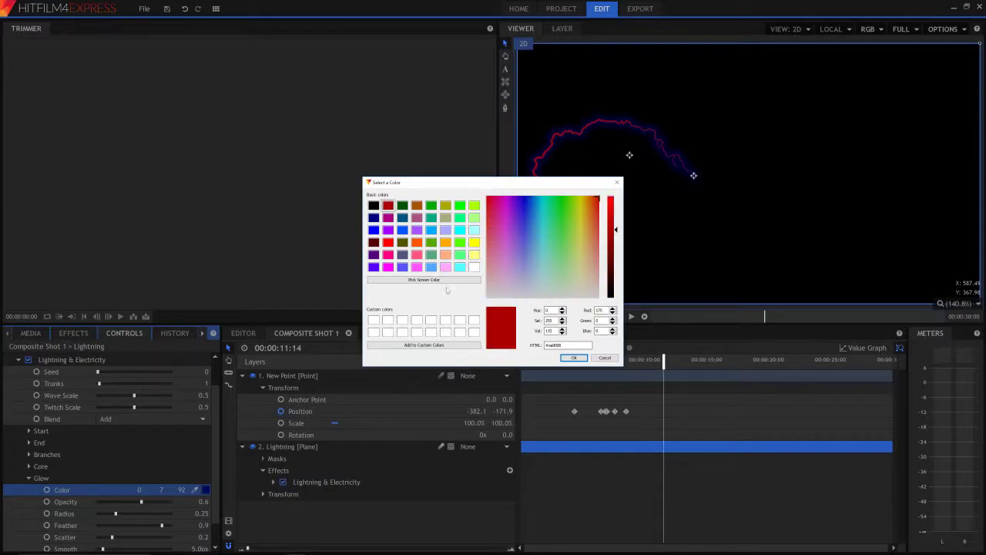
left_click(573, 358)
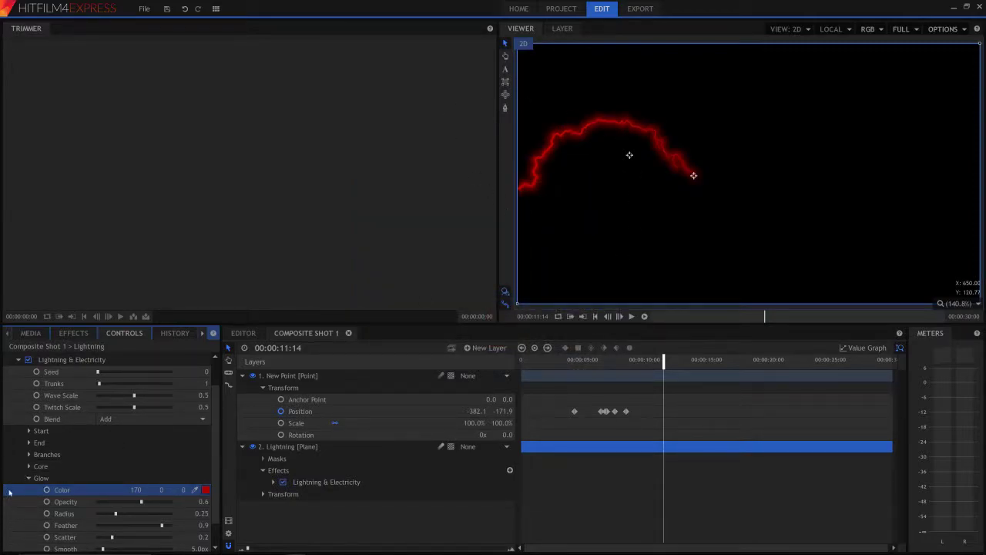
Raise the lightning's Animation Speed to 2.00, preview the bolt, then collapse the settings
left_click(28, 479)
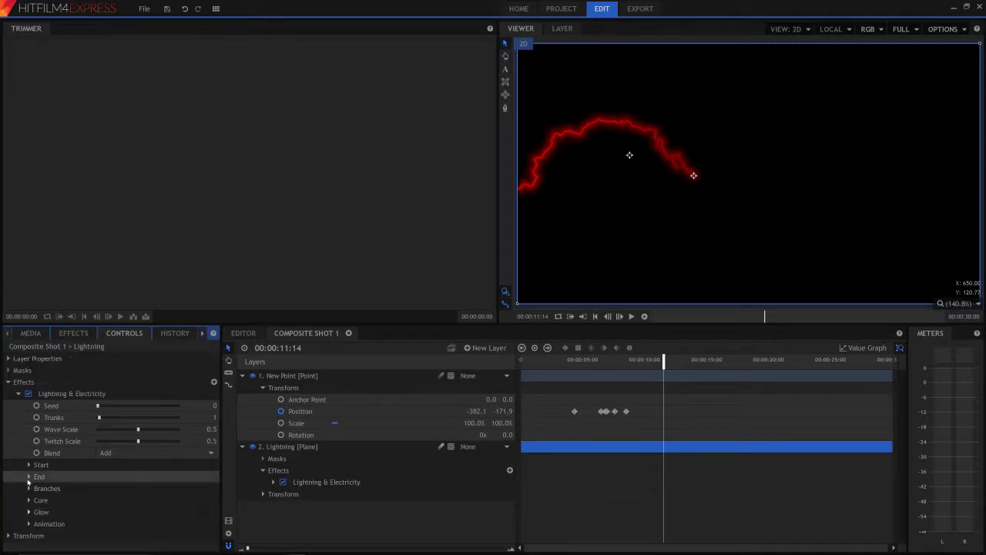
left_click(28, 523)
scroll(135, 471, "down", 1)
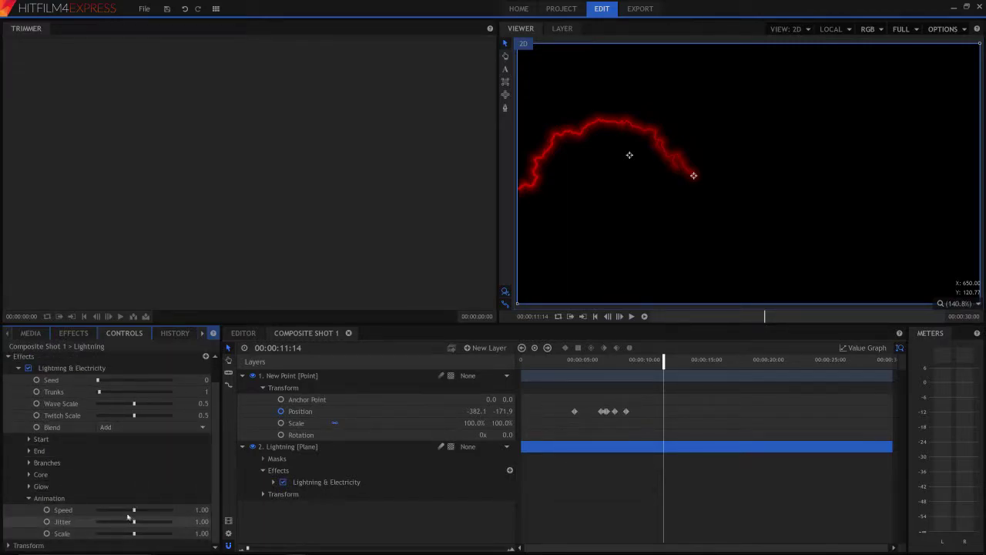
mouse_move(134, 510)
left_mouse_down()
mouse_move(162, 510)
mouse_move(96, 512)
mouse_move(147, 521)
left_mouse_up()
key("space")
key("space")
key("space")
key("space")
key("space")
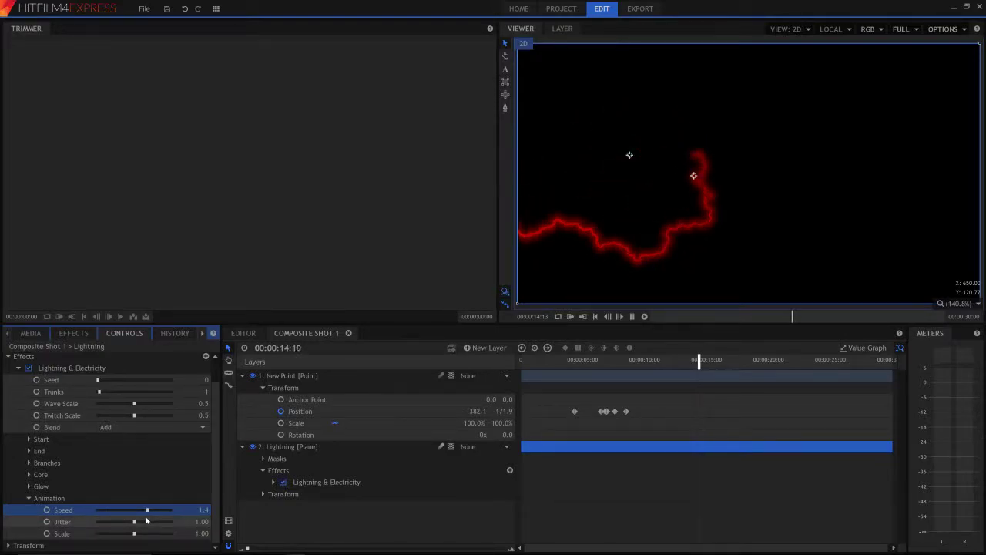
key("space")
left_click_drag(147, 510, 171, 511)
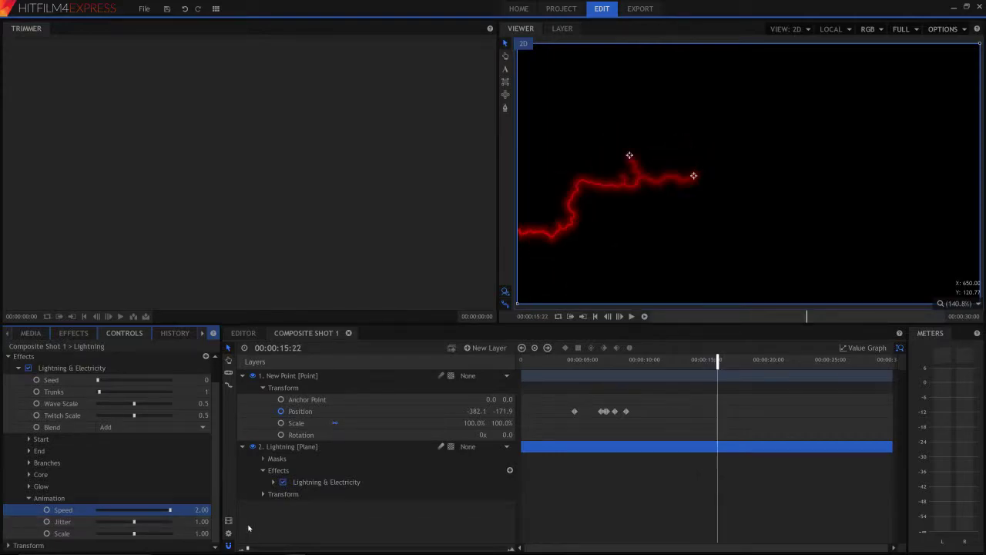
key("space")
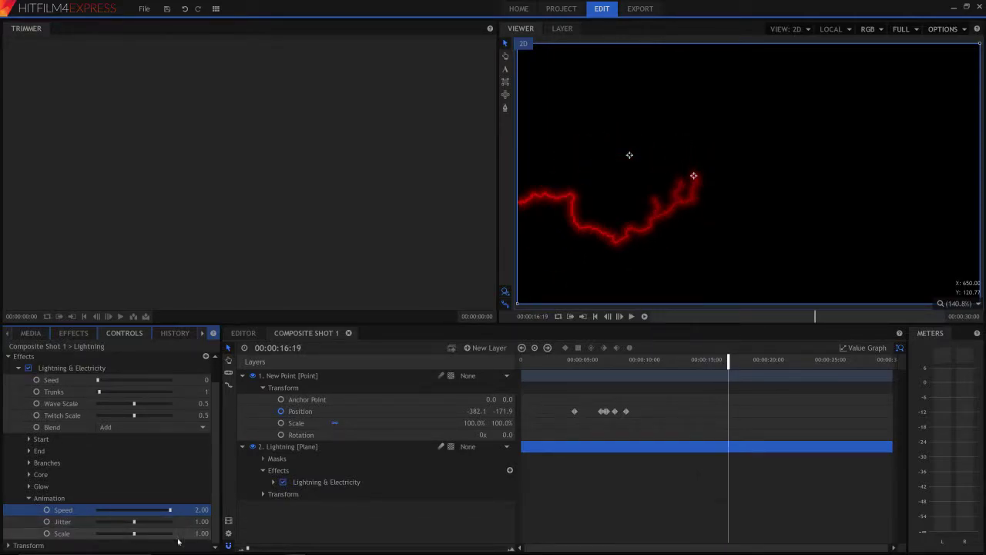
left_click(22, 500)
left_click(29, 499)
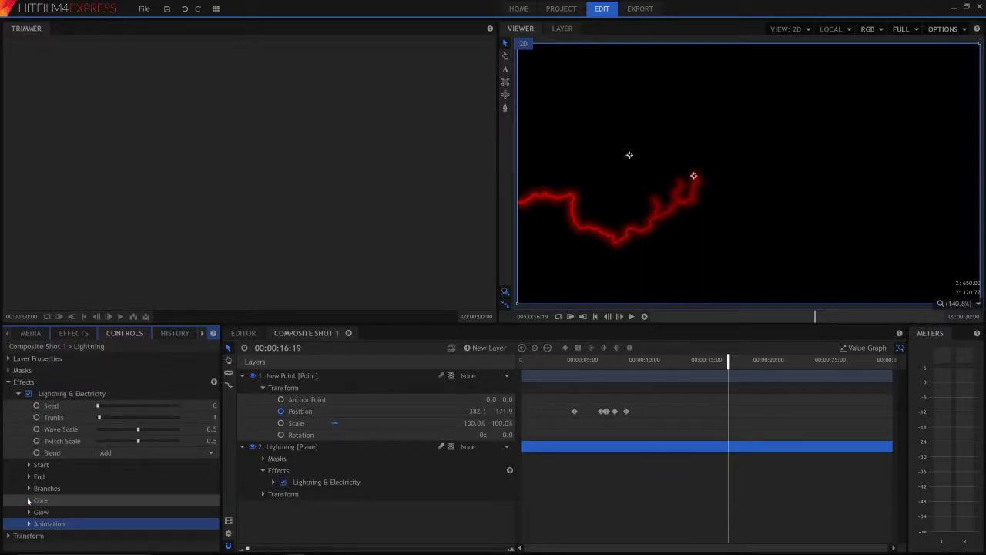
left_click(9, 382)
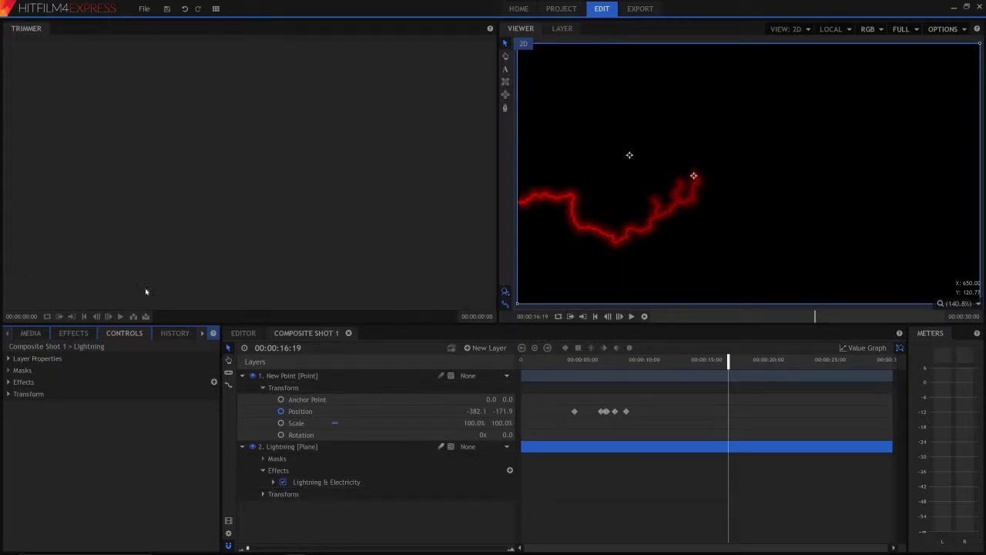